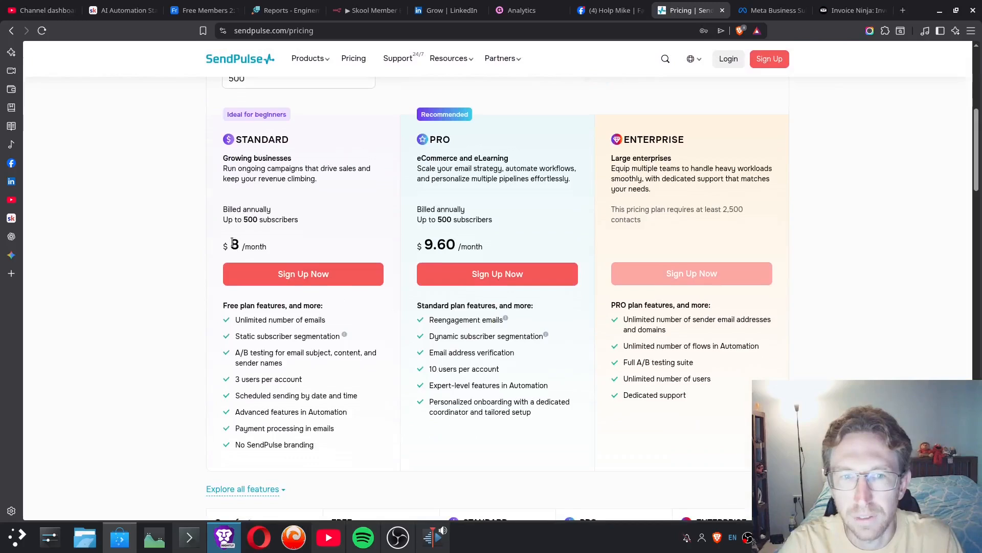
# - Set the mailing list size to 1000 in the email pricing calculator to compare plan prices
pyautogui.click(315, 241)
pyautogui.scroll(1, 413, 222)
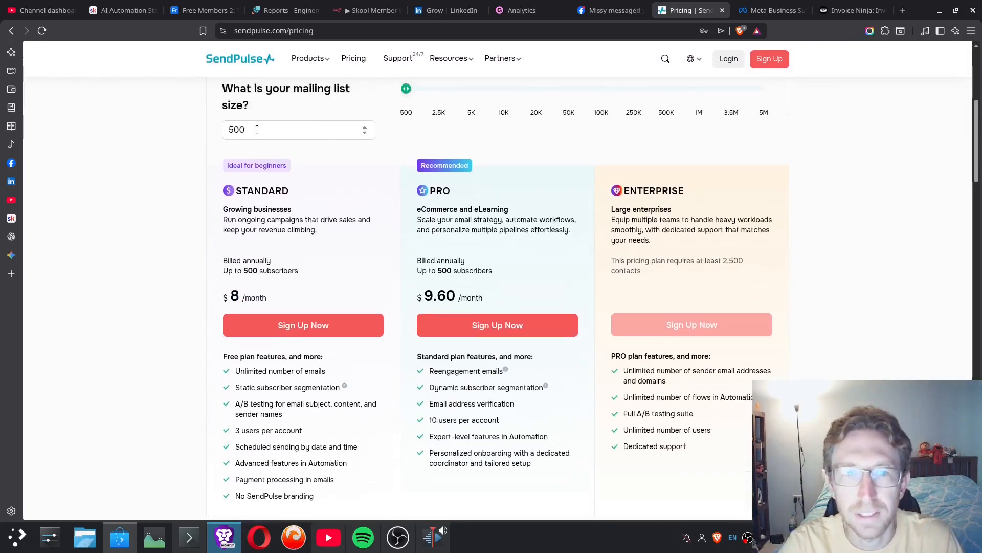
pyautogui.moveTo(406, 90)
pyautogui.mouseDown()
pyautogui.moveTo(471, 90)
pyautogui.moveTo(413, 90)
pyautogui.mouseUp()
pyautogui.scroll(4, 397, 150)
pyautogui.scroll(2, 398, 149)
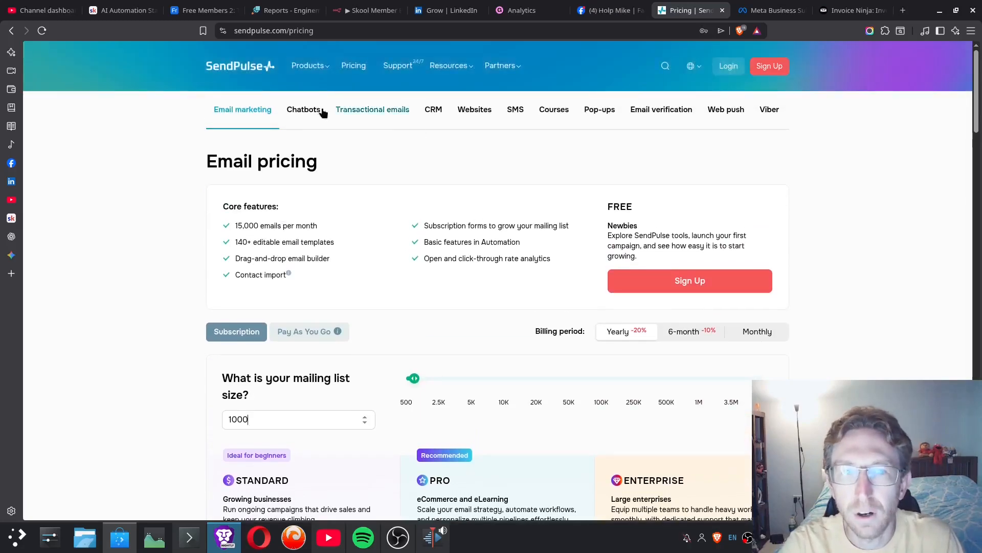
# - Show the chatbot pricing with monthly billing and check the PRO plan's subscriber tiers
pyautogui.click(322, 112)
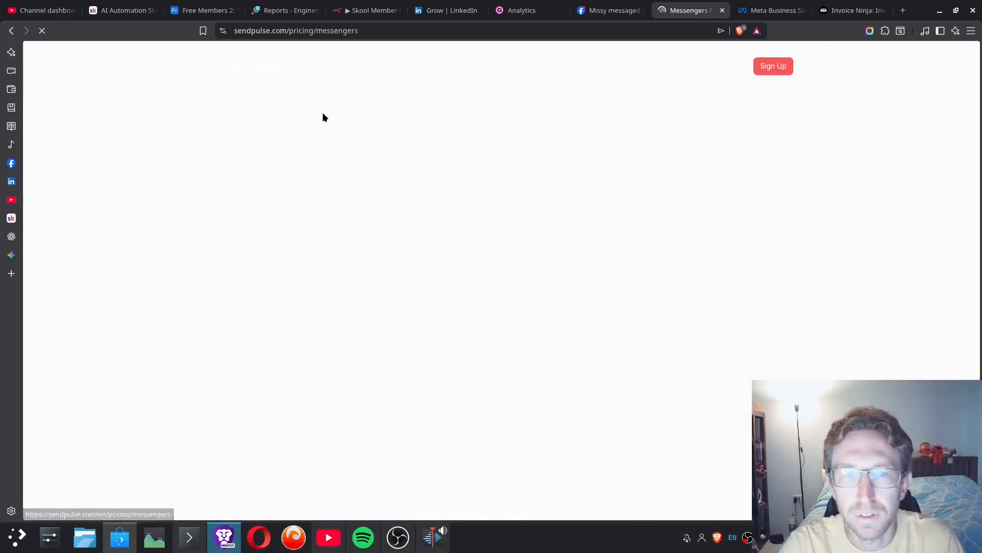
pyautogui.click(325, 188)
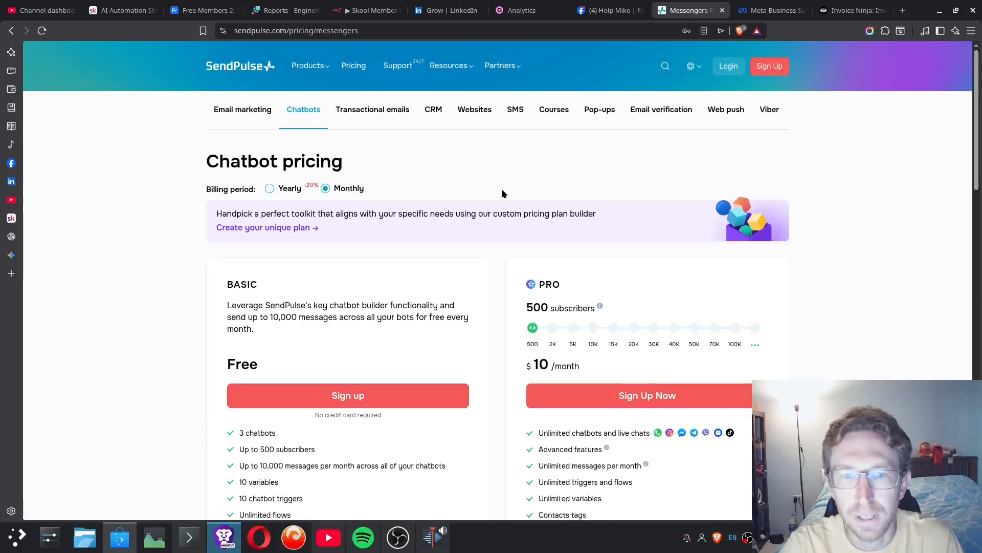
pyautogui.moveTo(533, 328)
pyautogui.mouseDown()
pyautogui.moveTo(575, 329)
pyautogui.moveTo(542, 332)
pyautogui.mouseUp()
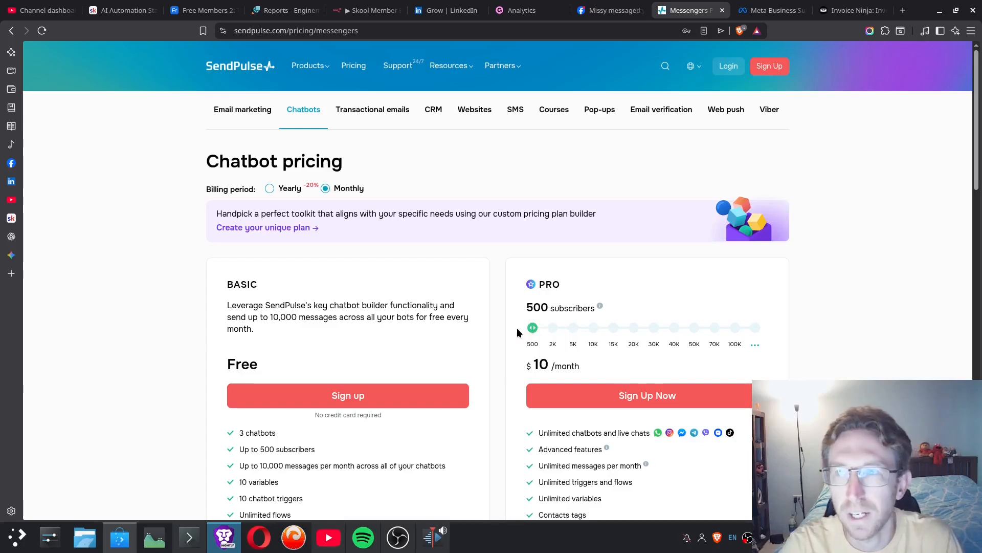
# - Return to the SendPulse homepage and look through its reviews and free multichannel marketing tools
pyautogui.click(248, 68)
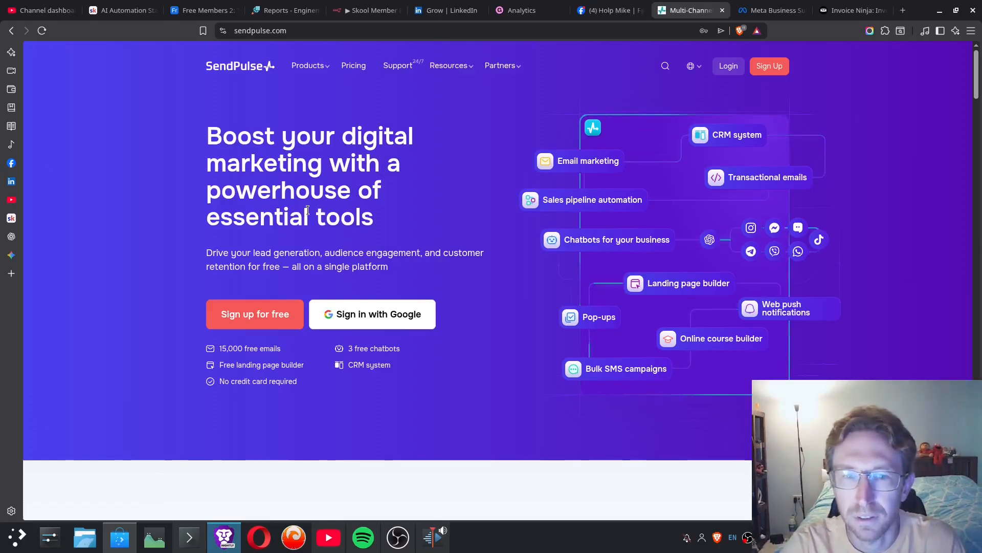
pyautogui.scroll(-5, 335, 271)
pyautogui.scroll(-6, 333, 287)
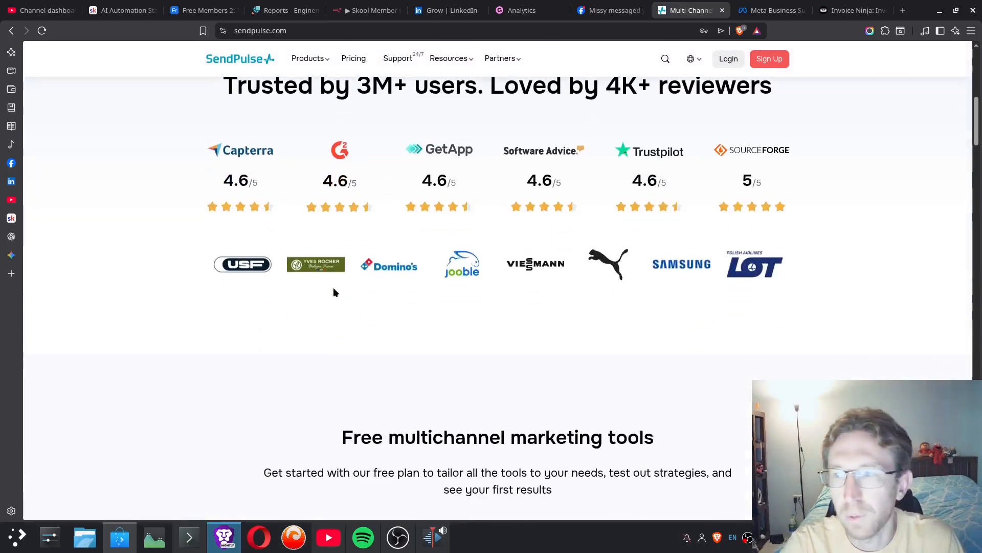
pyautogui.scroll(-5, 333, 287)
pyautogui.scroll(-10, 334, 293)
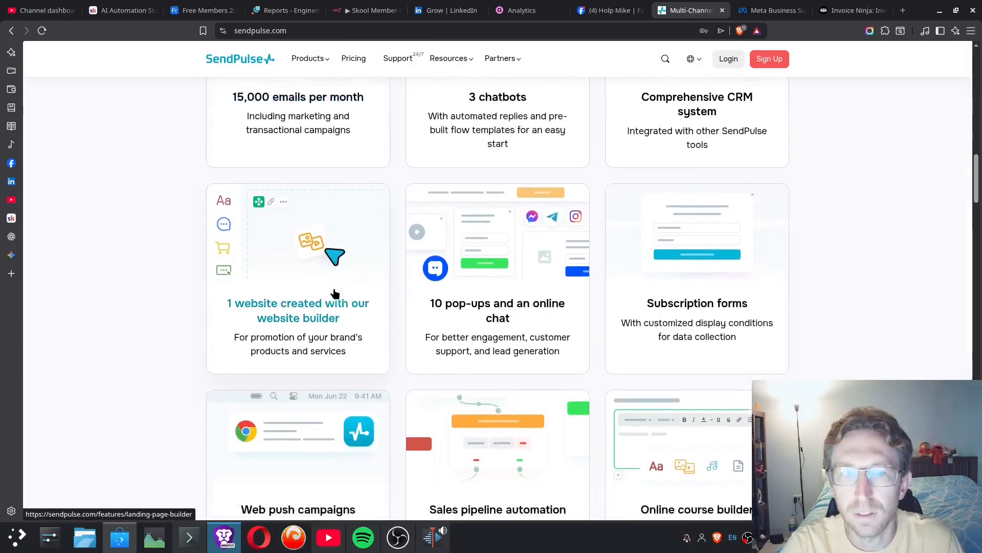
pyautogui.scroll(-4, 325, 262)
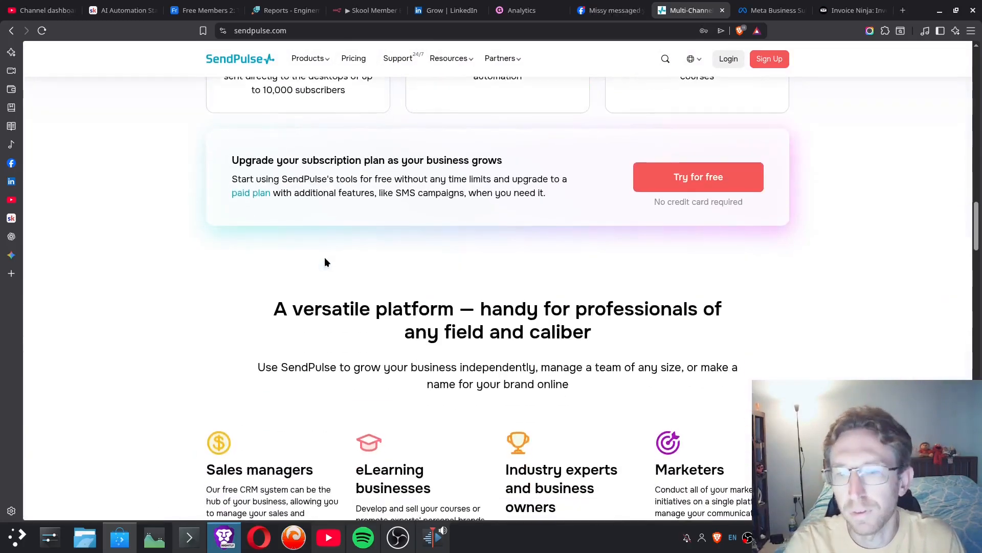
# - View the SendPulse account sign-up form and close it without registering
pyautogui.scroll(20, 766, 119)
pyautogui.click(772, 65)
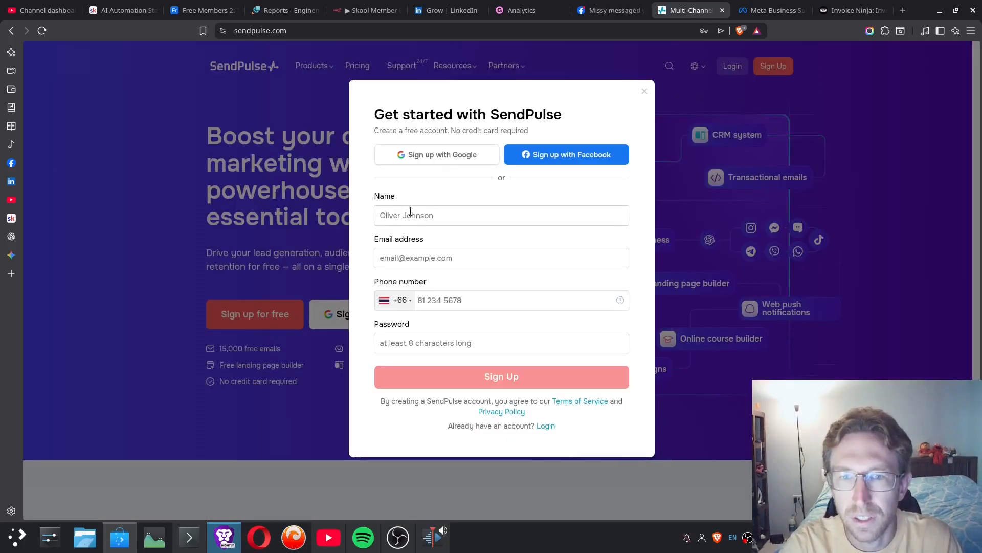
pyautogui.click(644, 91)
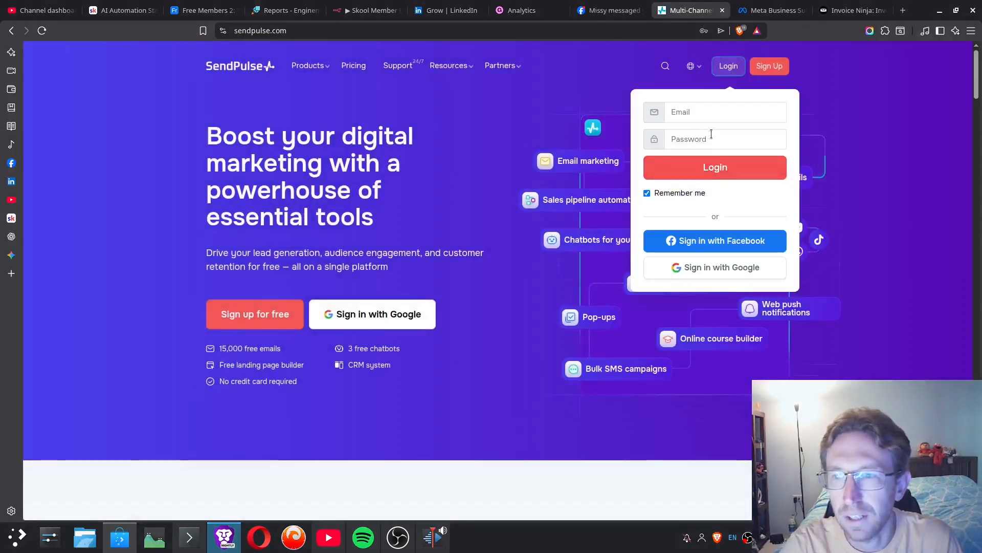
# - Log in to the existing SendPulse account with the account e-mail and password
pyautogui.click(697, 117)
pyautogui.click(748, 143)
pyautogui.click(714, 167)
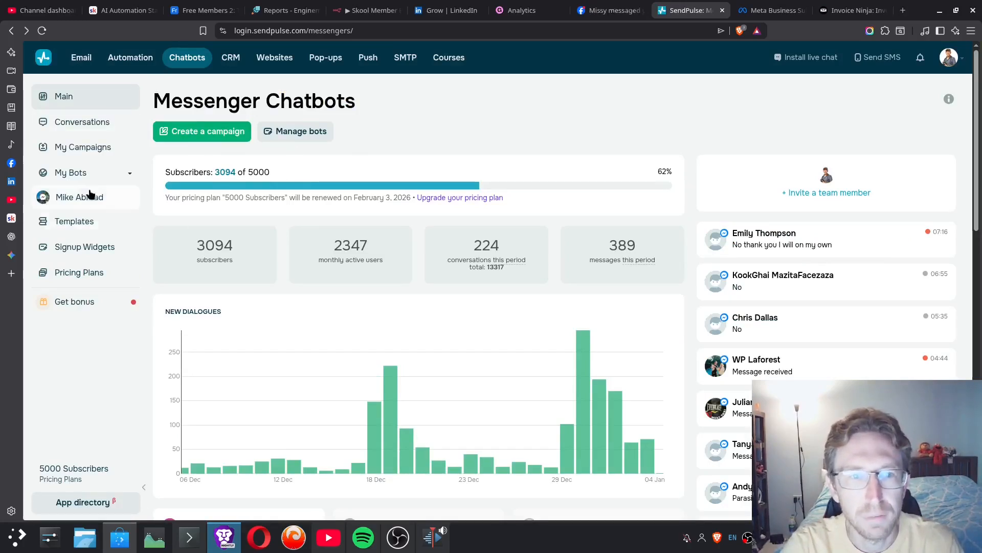
# - Open the bot management page of the chatbots section
pyautogui.click(90, 175)
pyautogui.click(86, 176)
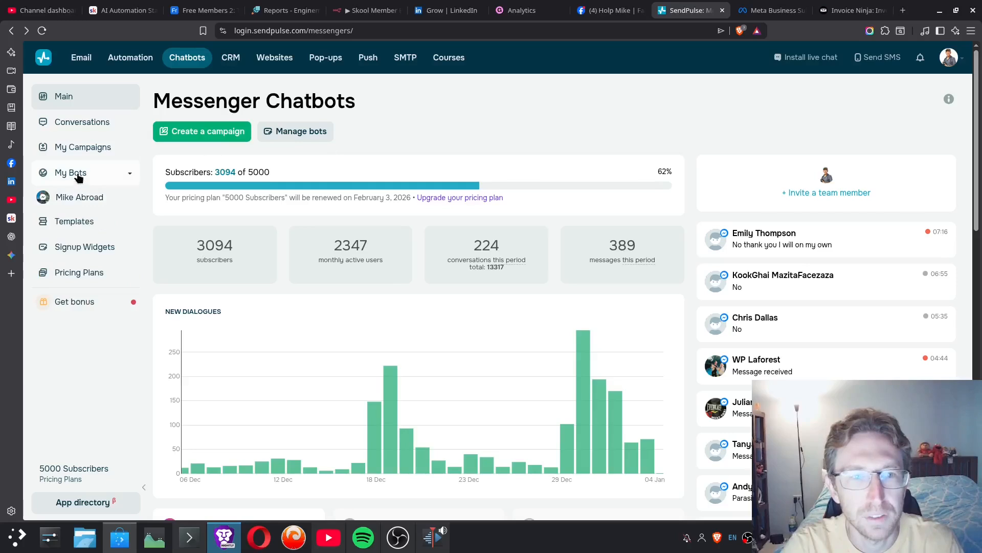
pyautogui.click(88, 202)
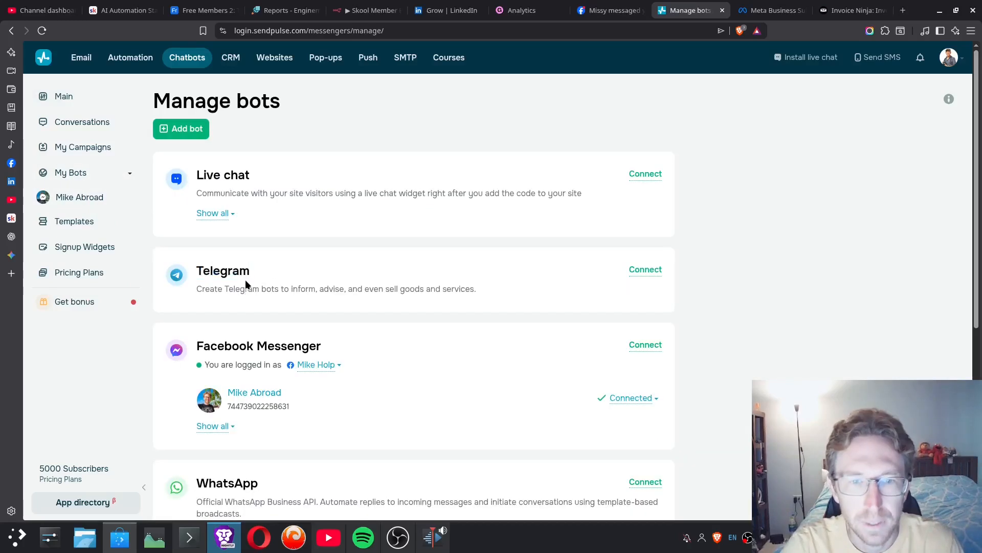
# - Review the channels a bot can be connected to, including Telegram, WhatsApp, Instagram, TikTok, Viber and live chat
pyautogui.moveTo(196, 272); pyautogui.dragTo(282, 266)
pyautogui.scroll(-3, 283, 265)
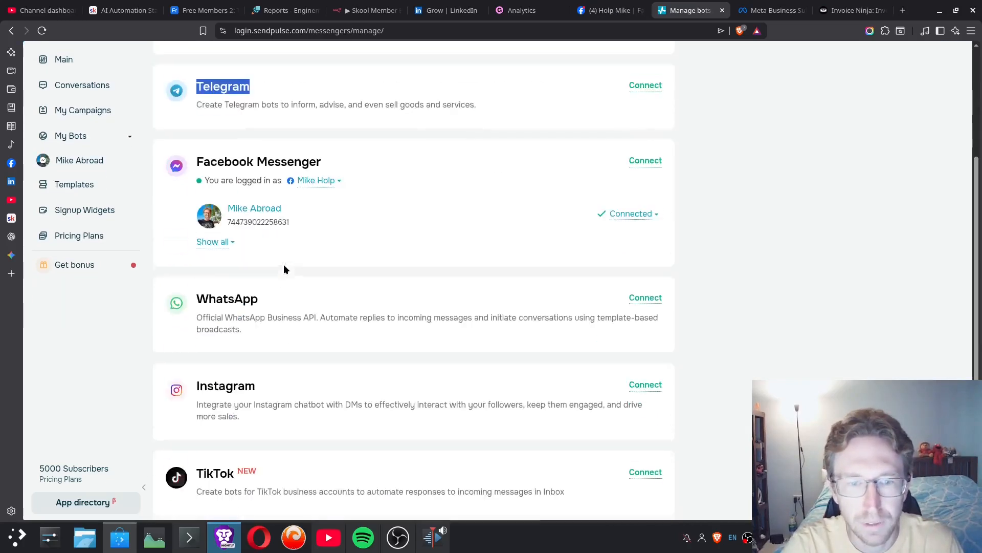
pyautogui.moveTo(193, 296); pyautogui.dragTo(276, 299)
pyautogui.moveTo(195, 385); pyautogui.dragTo(330, 385)
pyautogui.scroll(-2, 319, 355)
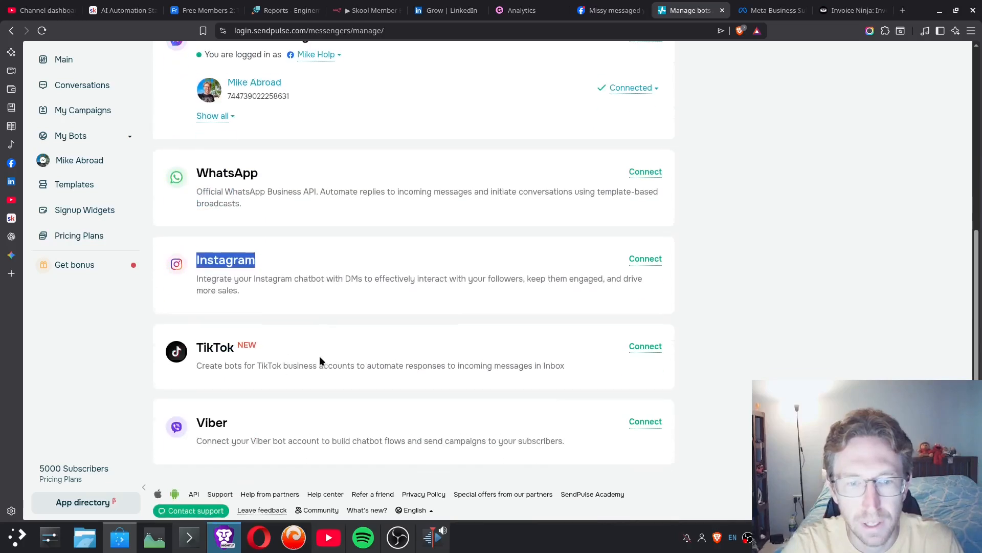
pyautogui.moveTo(194, 341); pyautogui.dragTo(296, 344)
pyautogui.moveTo(196, 418); pyautogui.dragTo(231, 419)
pyautogui.scroll(5, 246, 399)
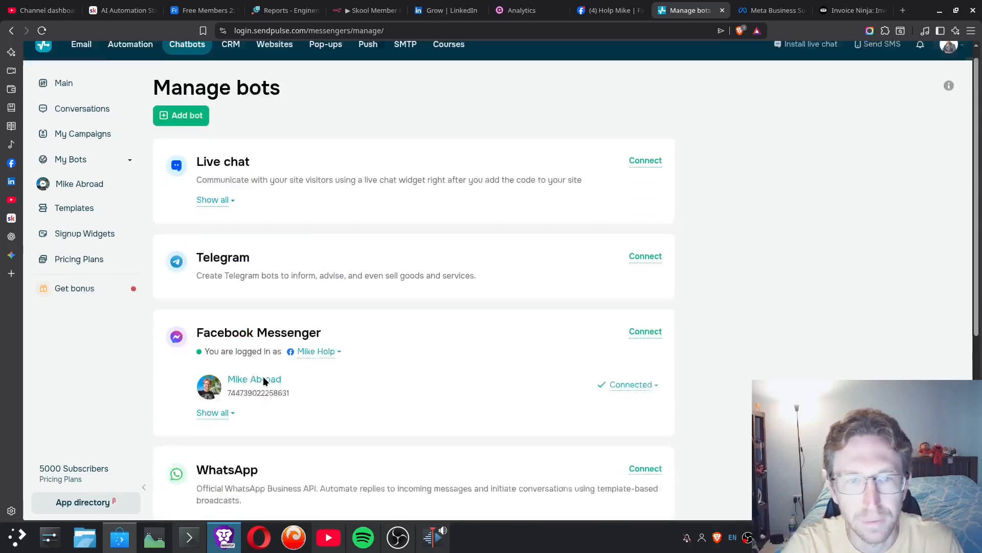
pyautogui.moveTo(196, 173); pyautogui.dragTo(383, 192)
pyautogui.click(383, 192)
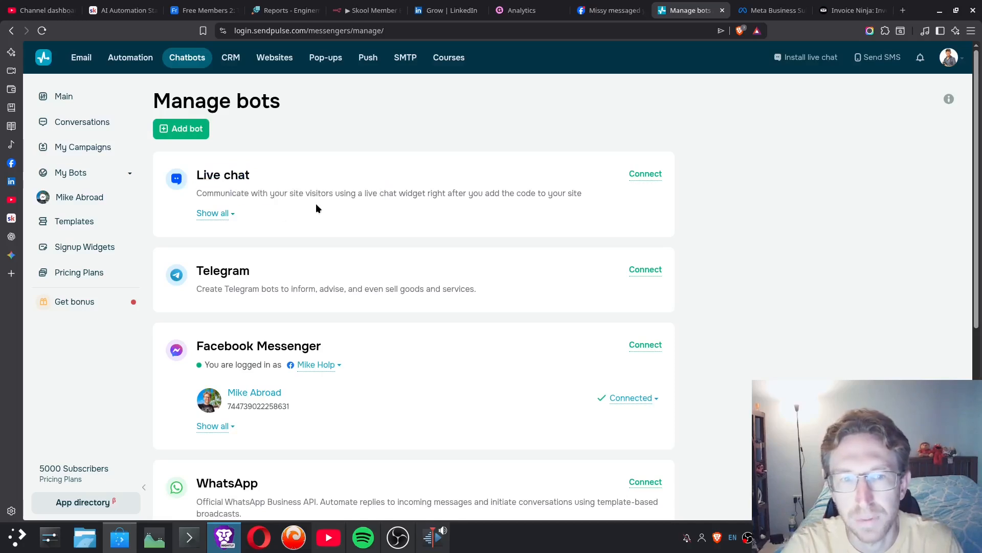
# - Open the channel connection page for Facebook Messenger and check the options of the linked Facebook account
pyautogui.click(629, 173)
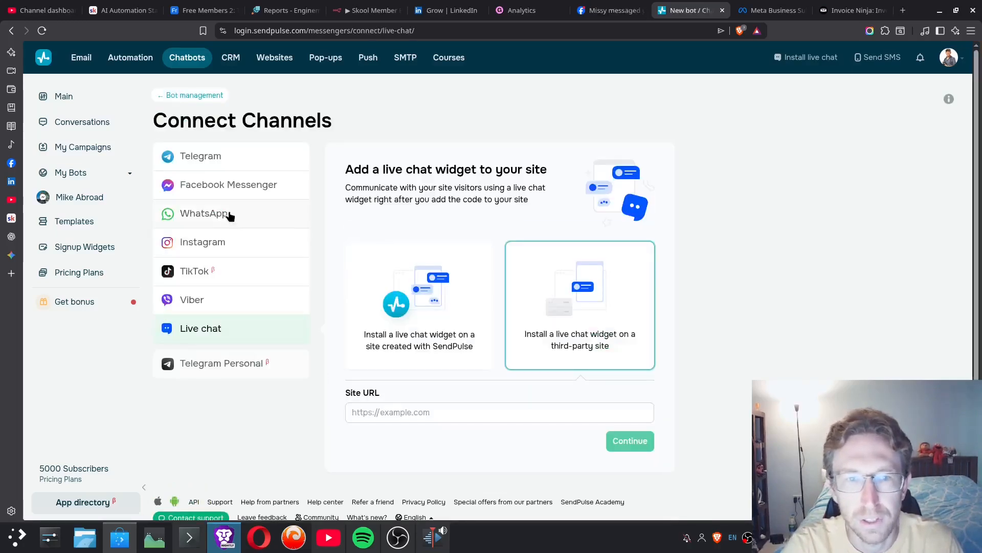
pyautogui.click(239, 185)
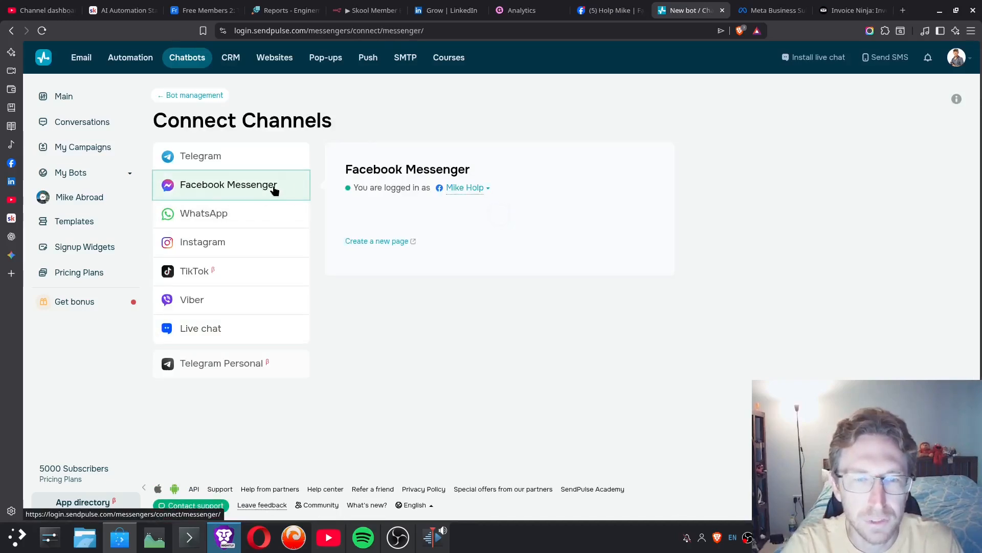
pyautogui.moveTo(338, 170); pyautogui.dragTo(491, 163)
pyautogui.click(487, 188)
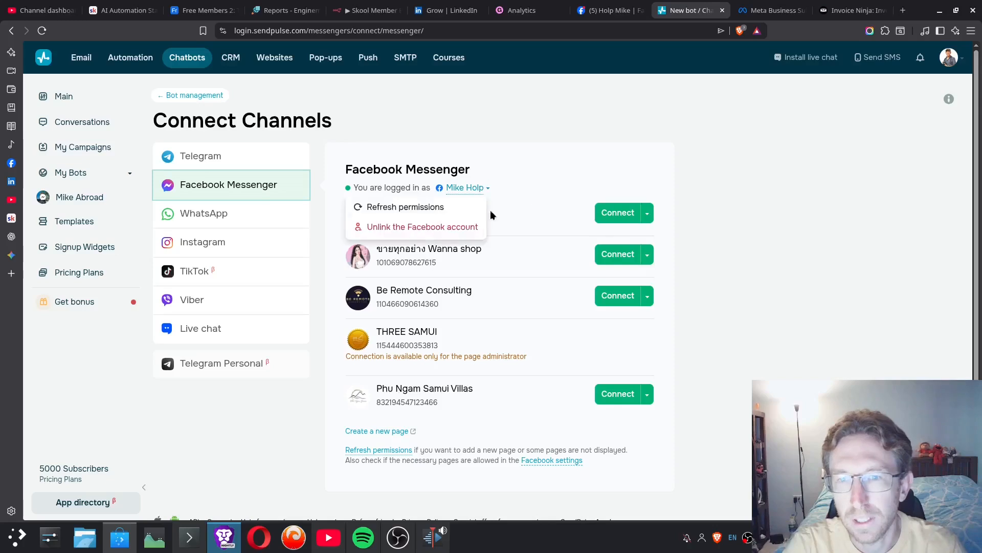
pyautogui.click(526, 153)
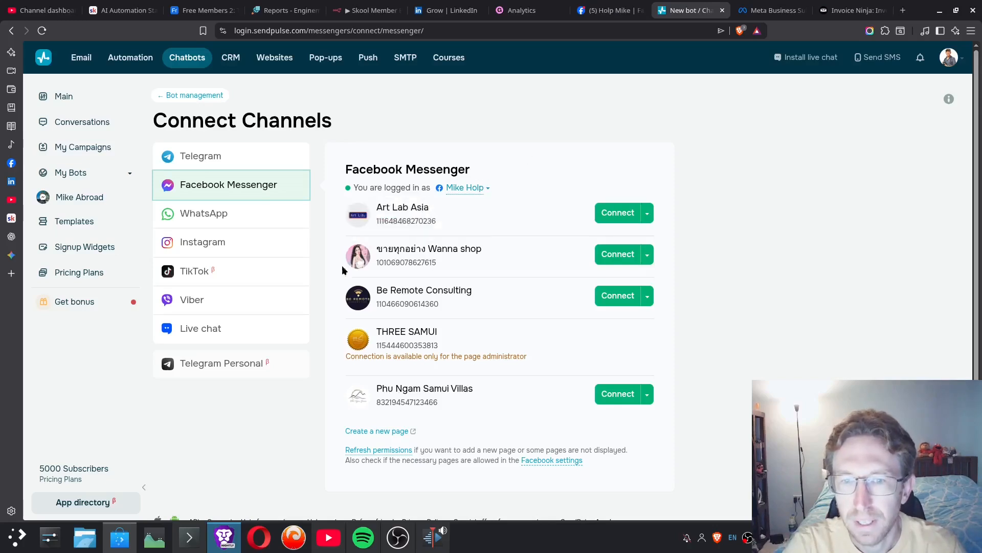
# - Open the connected Facebook Messenger bot and display its Standard reply trigger for comments on posts
pyautogui.click(114, 197)
pyautogui.moveTo(180, 98); pyautogui.dragTo(391, 95)
pyautogui.click(391, 99)
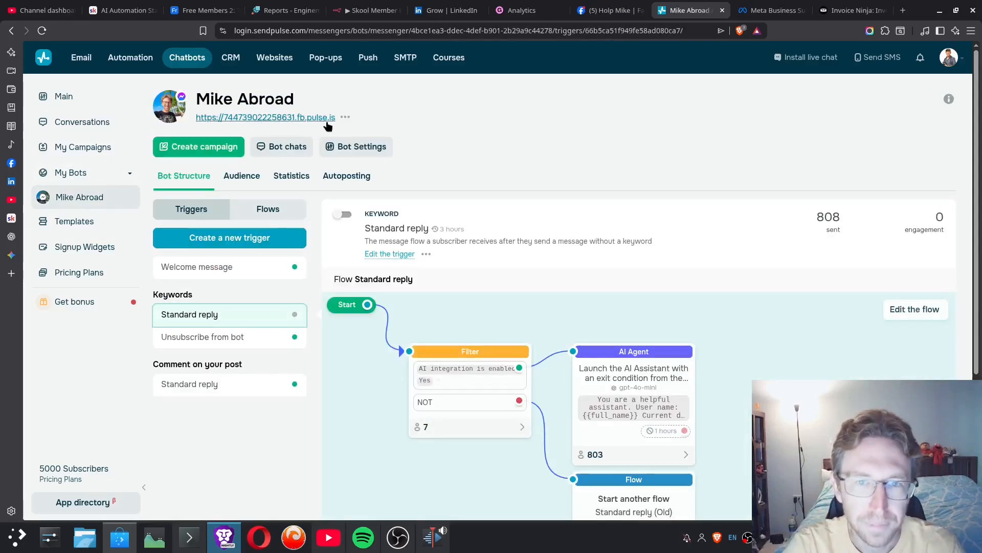
pyautogui.click(237, 382)
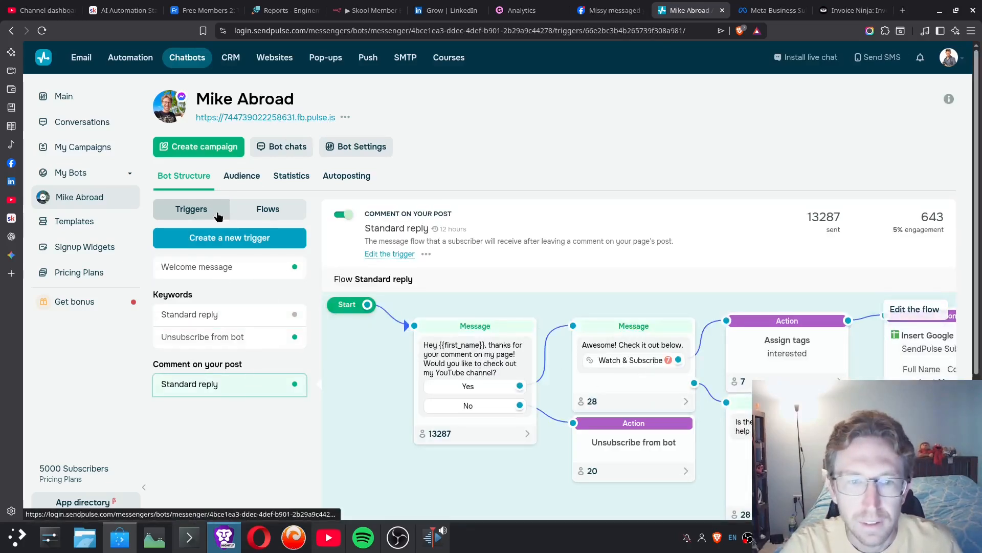
# - Start a new trigger with the condition Comment on your post, replying to comments for a specific post
pyautogui.click(241, 242)
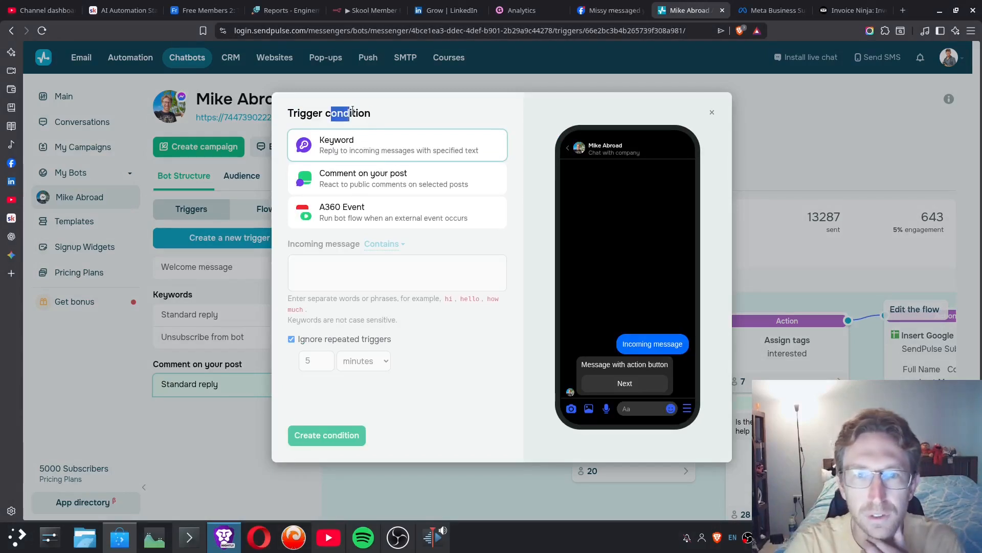
pyautogui.click(419, 193)
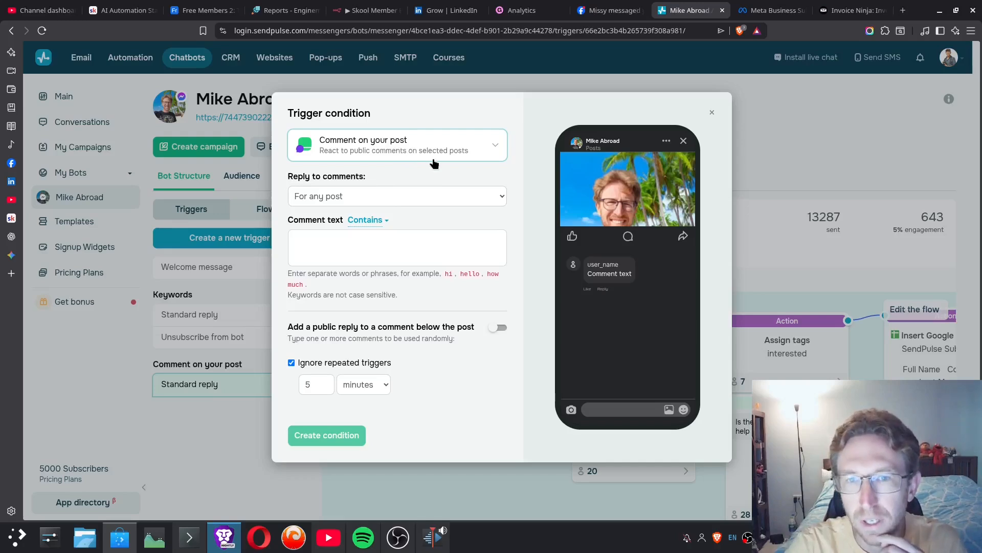
pyautogui.click(338, 199)
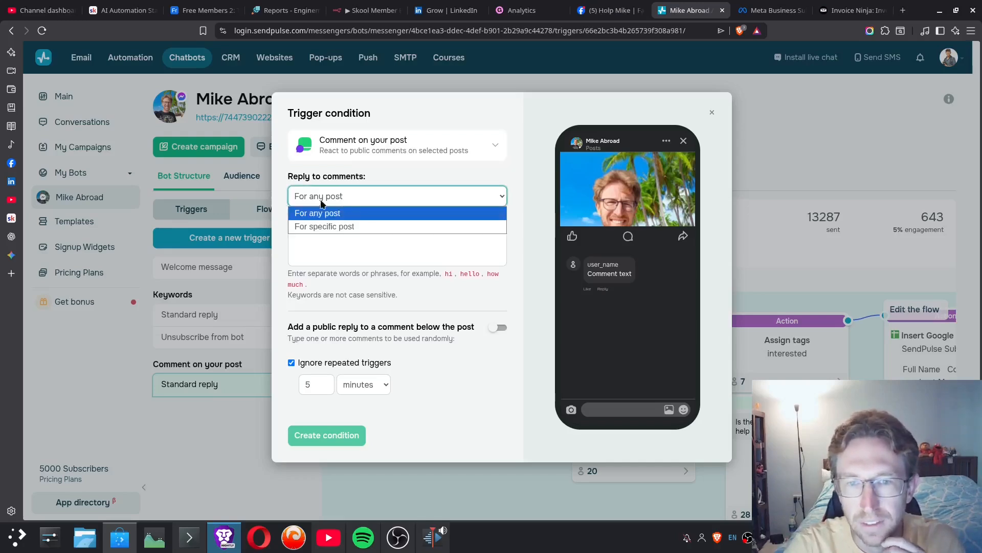
pyautogui.click(329, 201)
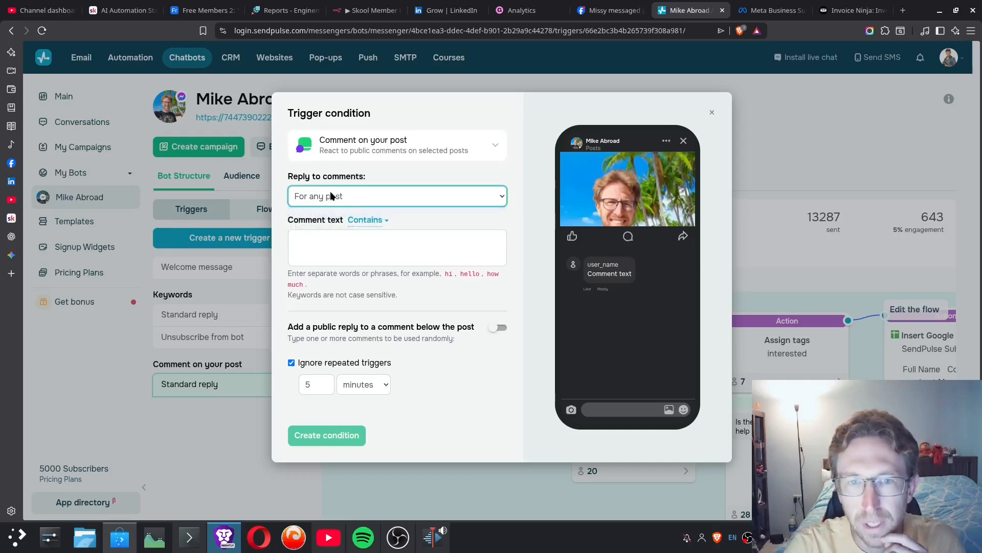
pyautogui.click(332, 197)
pyautogui.click(339, 227)
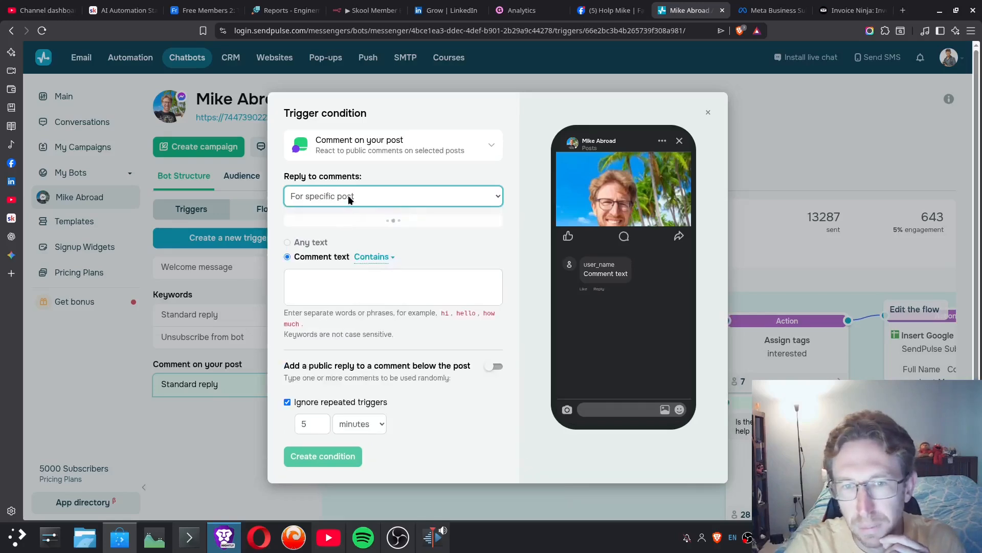
# - Set the new trigger to reply to comments for any post and activate its comment text field
pyautogui.click(348, 195)
pyautogui.click(329, 214)
pyautogui.moveTo(345, 182); pyautogui.dragTo(380, 178)
pyautogui.click(450, 246)
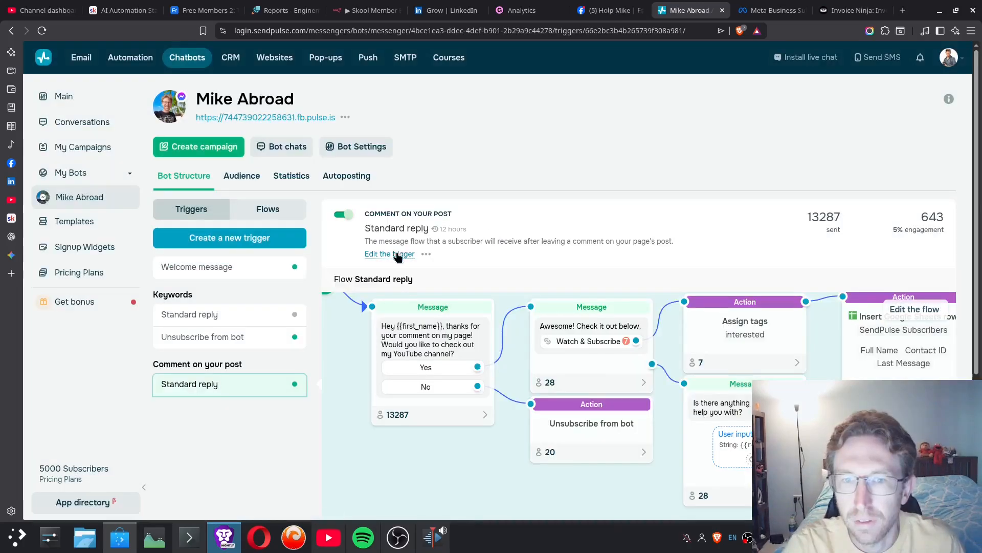
# - Open the existing comment trigger's condition for editing and examine its public reply texts and repeat setting
pyautogui.click(388, 253)
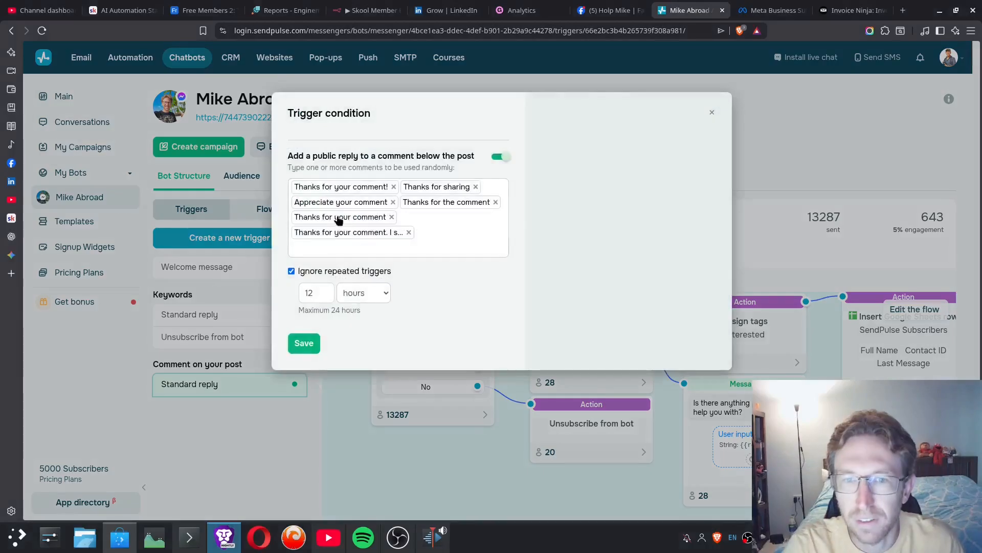
pyautogui.moveTo(289, 156); pyautogui.dragTo(465, 156)
pyautogui.click(341, 192)
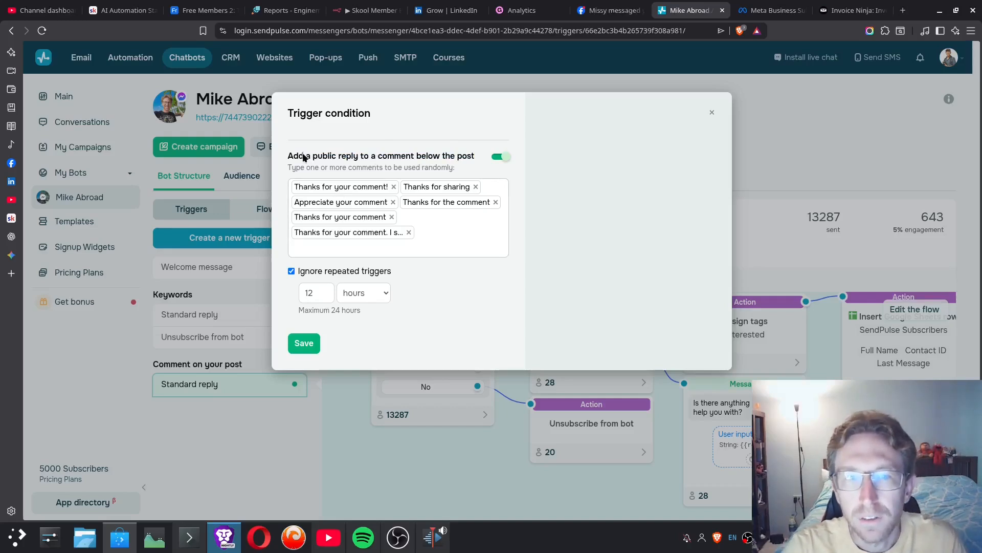
pyautogui.moveTo(292, 156); pyautogui.dragTo(474, 150)
pyautogui.click(467, 155)
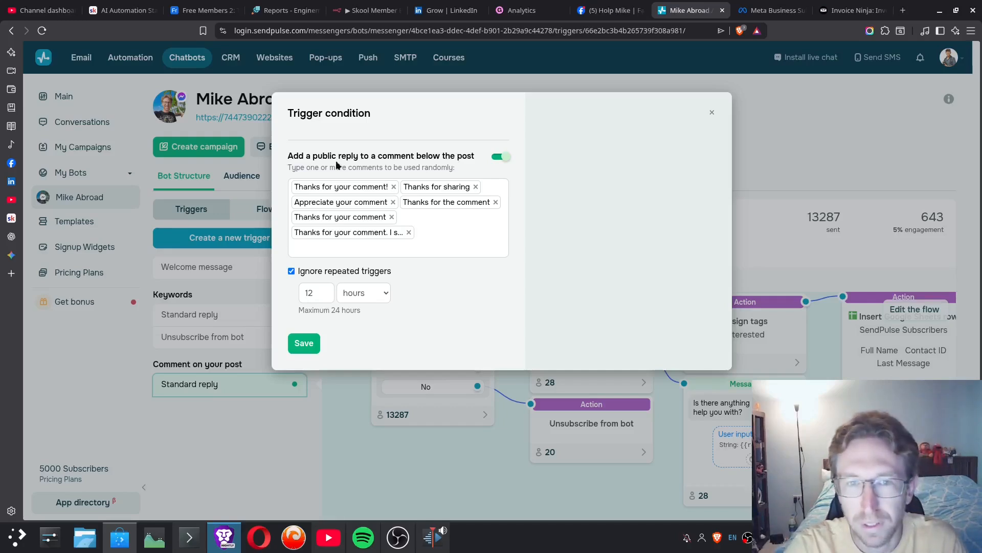
pyautogui.moveTo(290, 160); pyautogui.dragTo(482, 159)
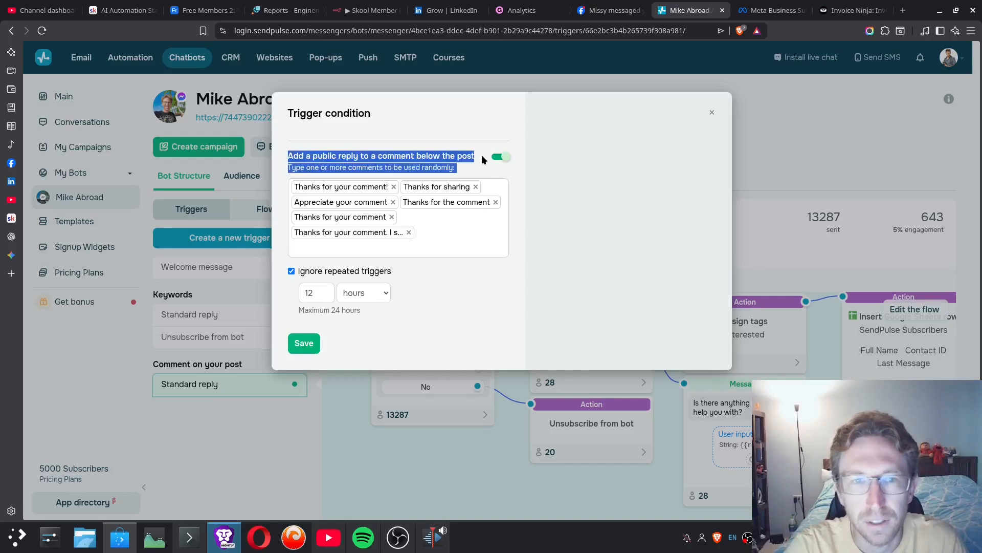
pyautogui.click(458, 166)
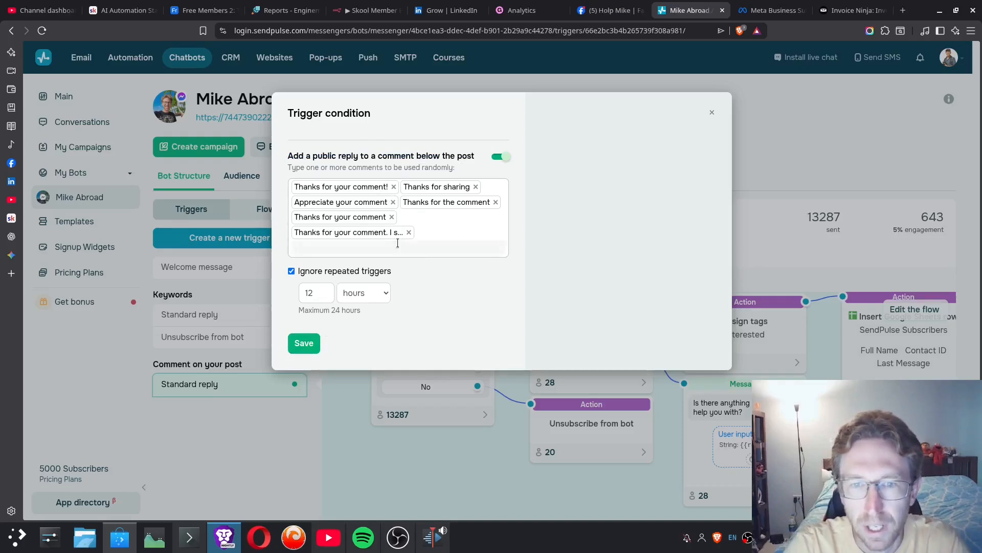
# - Close the trigger condition and open the Standard reply flow for editing to examine its first message and reply buttons
pyautogui.click(713, 113)
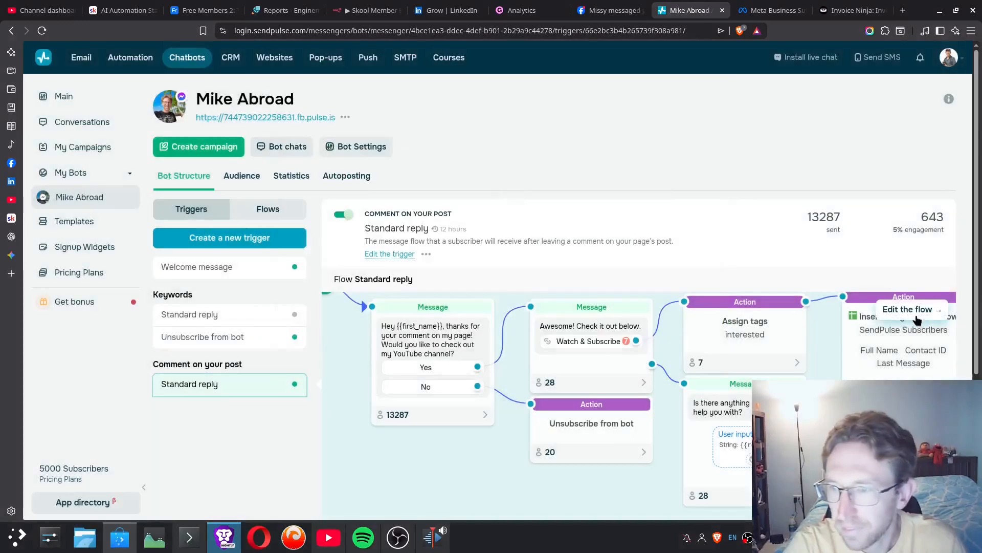
pyautogui.click(905, 309)
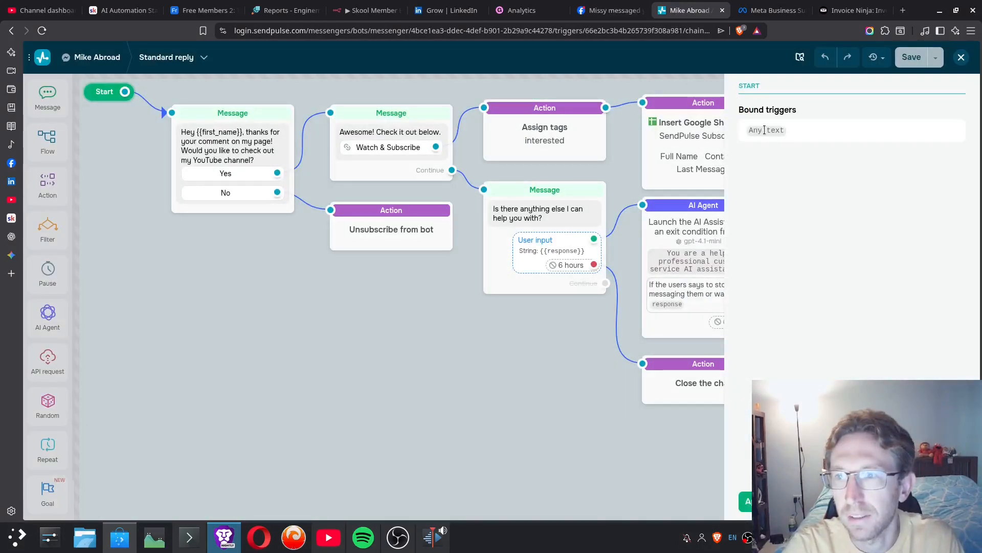
pyautogui.click(758, 501)
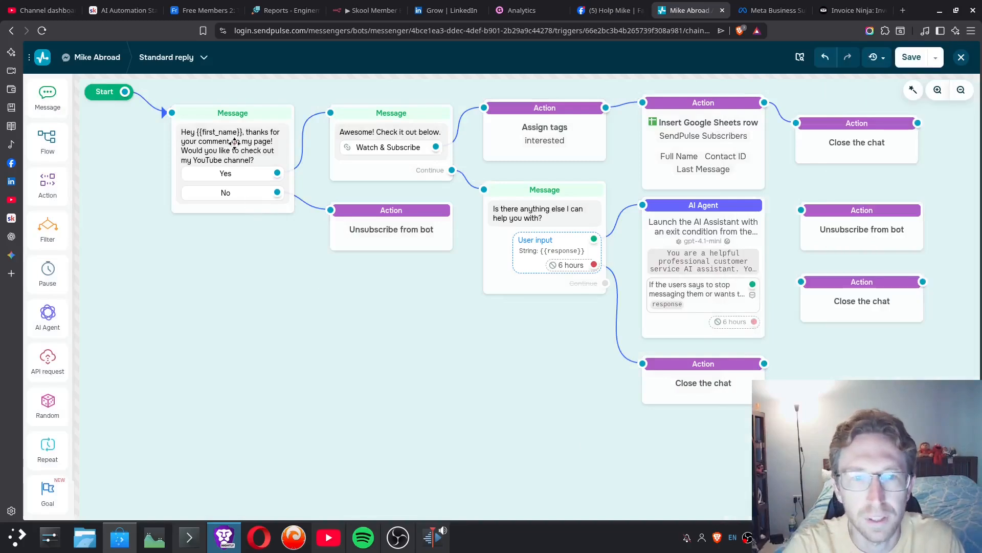
pyautogui.click(218, 146)
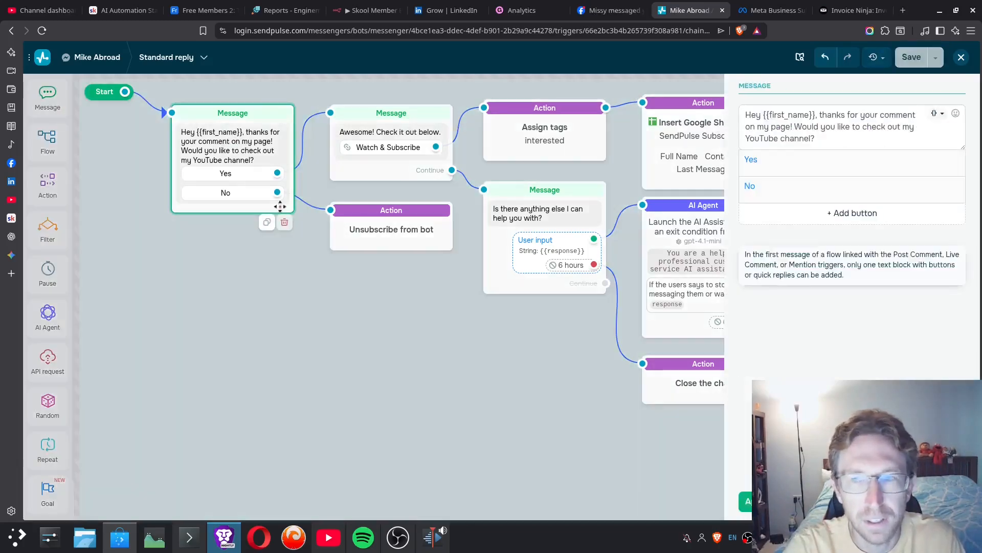
pyautogui.moveTo(743, 114); pyautogui.dragTo(843, 137)
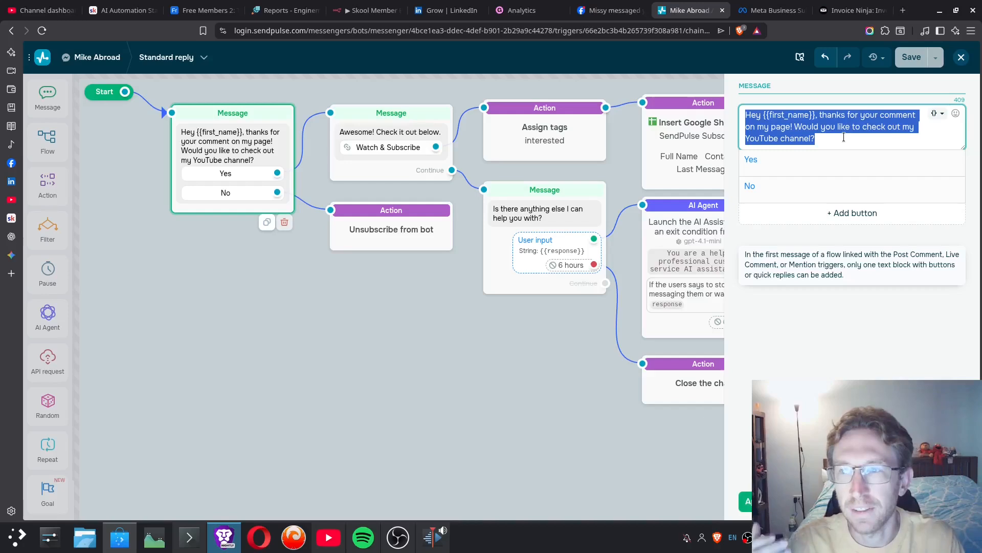
# - Switch to Meta Business Suite and view the page's Facebook audience demographics
pyautogui.click(772, 10)
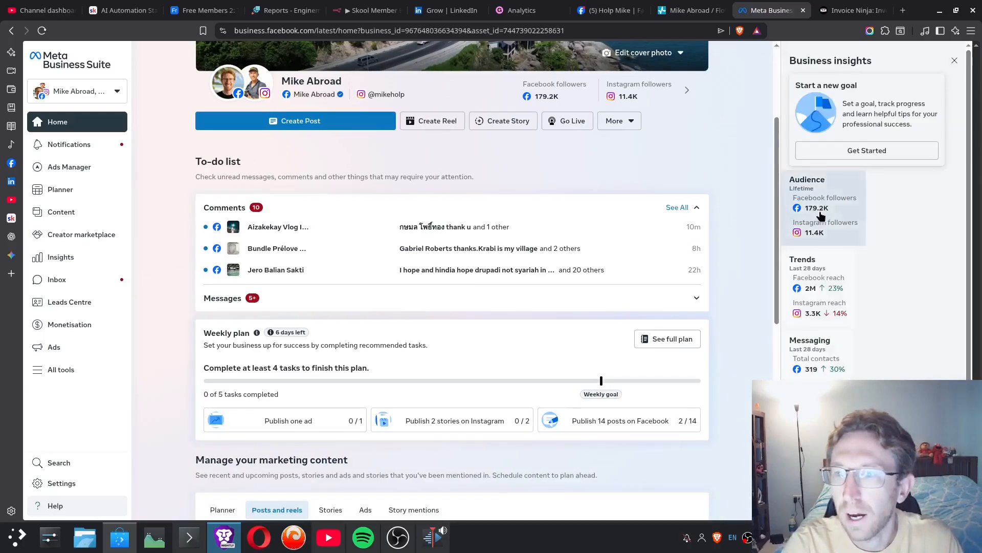
pyautogui.click(820, 214)
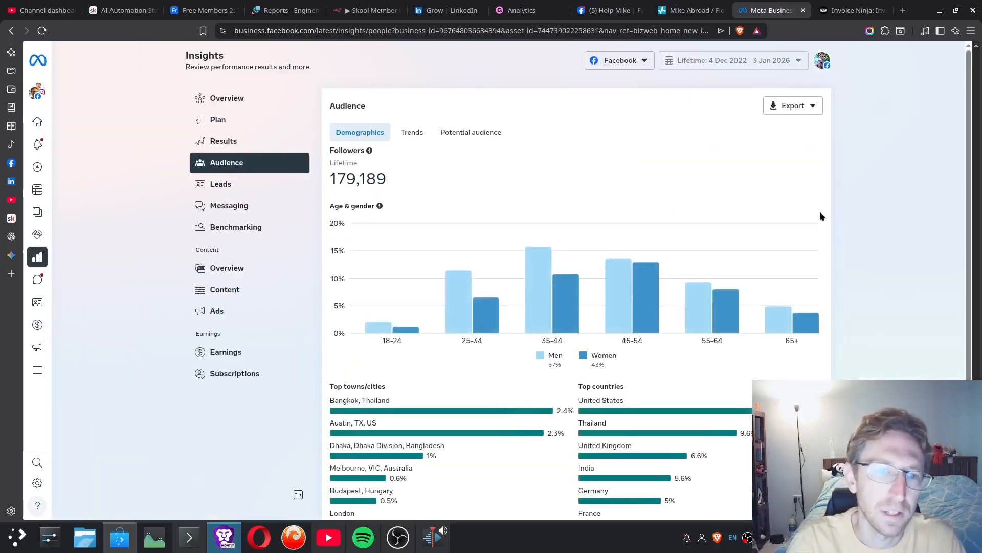
# - Open the inbox and examine the automatic comment reply sent in a Messenger conversation, including its Yes and No options
pyautogui.moveTo(43, 217)
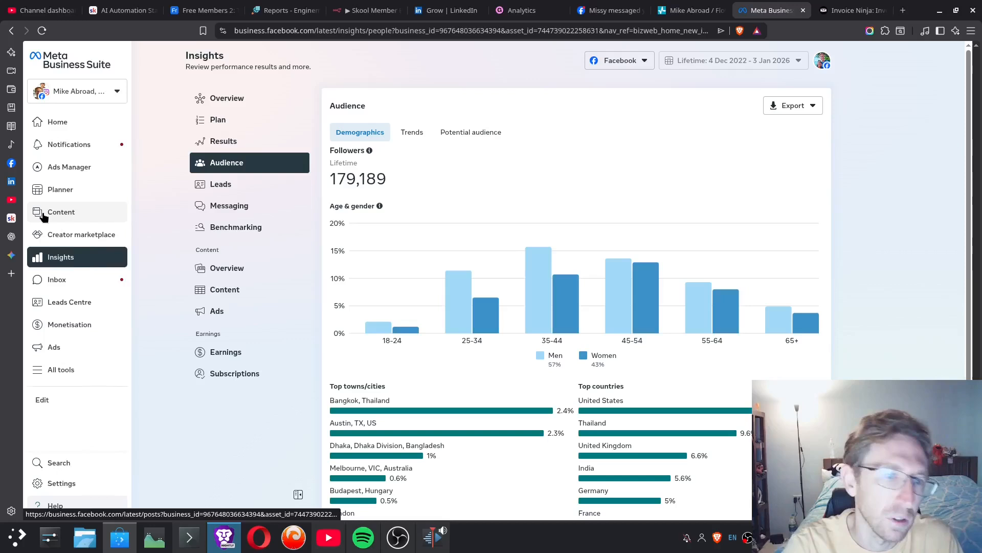
pyautogui.click(72, 280)
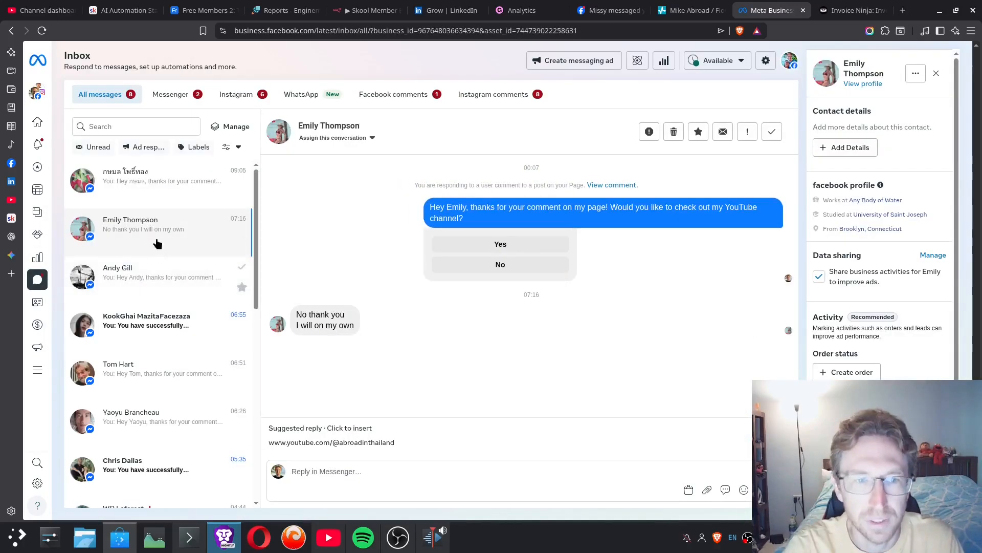
pyautogui.moveTo(430, 207); pyautogui.dragTo(519, 217)
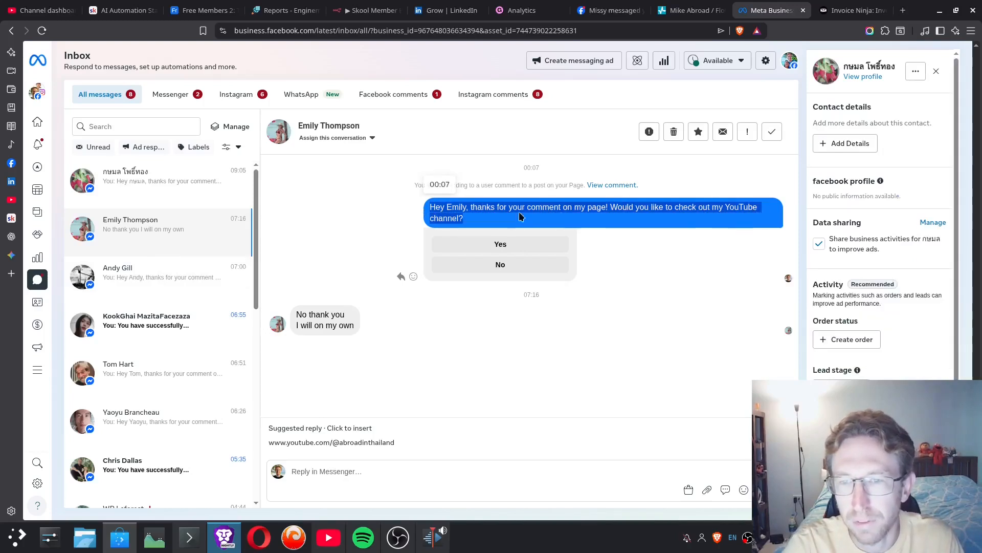
pyautogui.click(613, 211)
pyautogui.moveTo(596, 206); pyautogui.dragTo(730, 215)
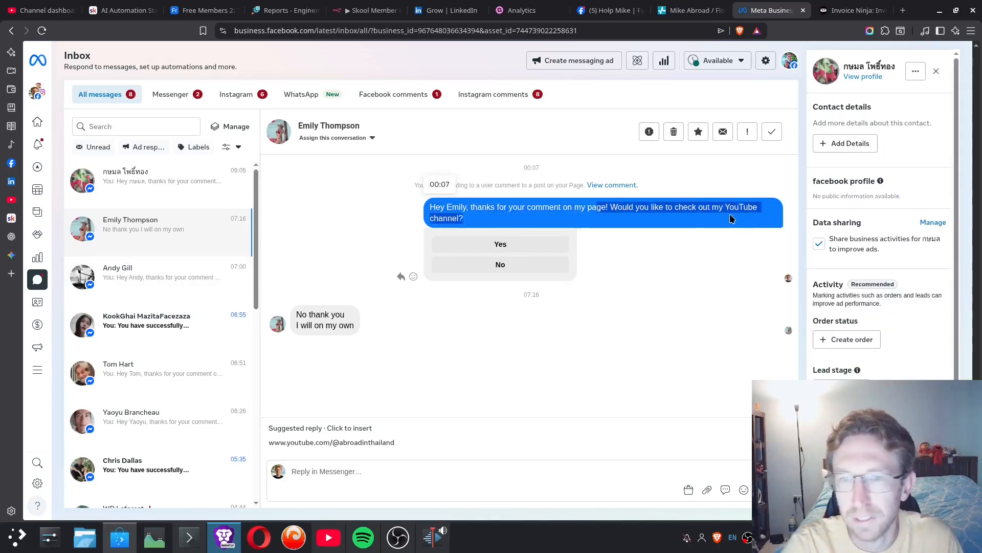
pyautogui.click(712, 223)
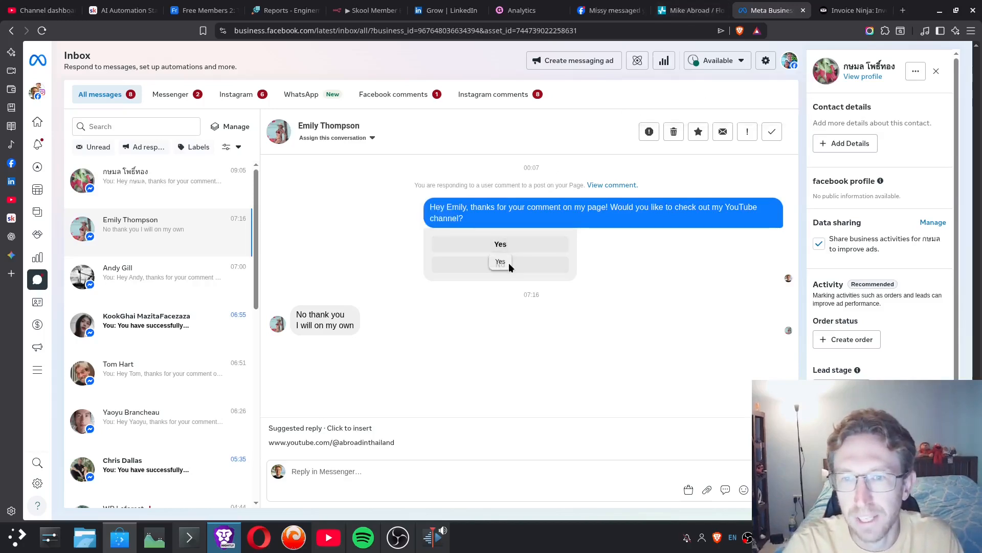
# - Return to the SendPulse flow and examine the Watch & Subscribe button's URL in the second message, keeping its settings
pyautogui.click(681, 8)
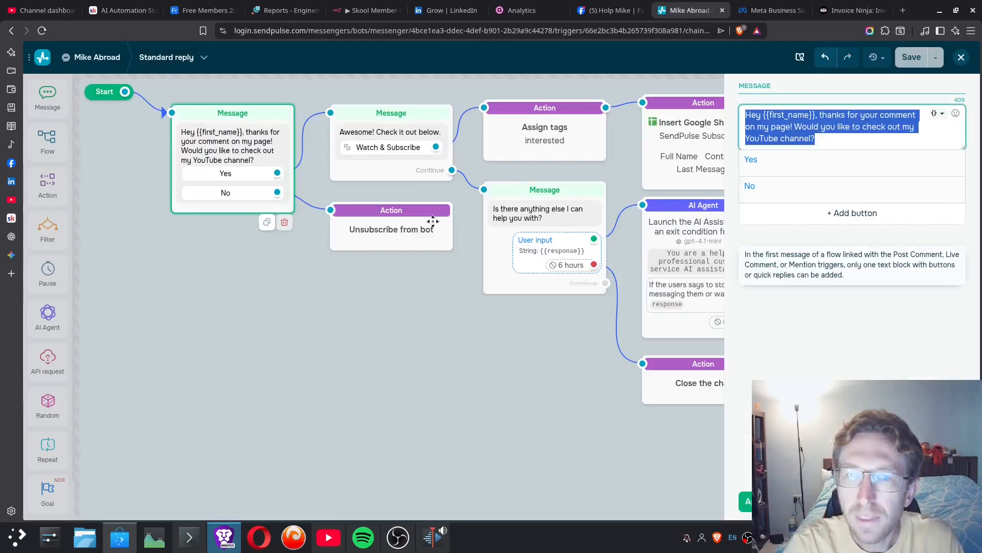
pyautogui.click(389, 255)
pyautogui.click(404, 136)
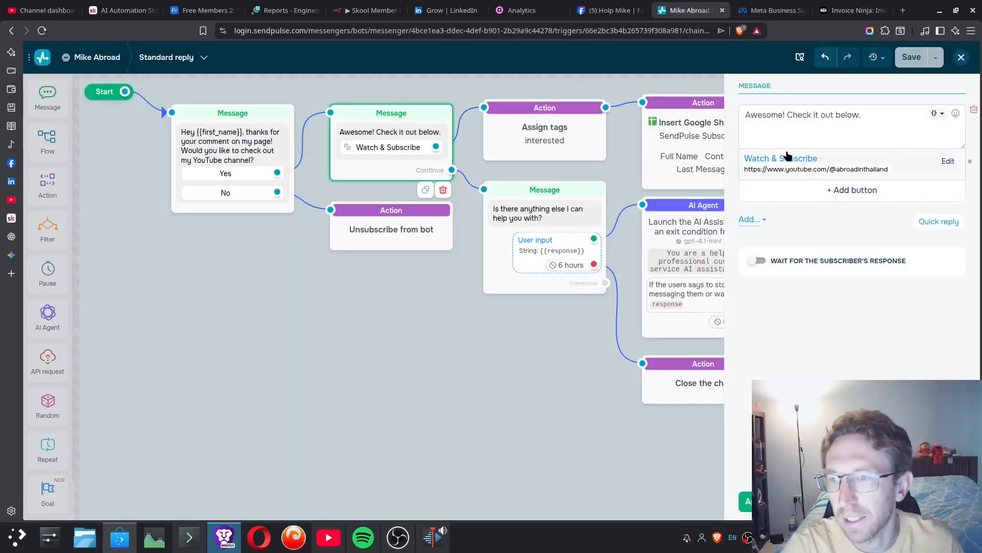
pyautogui.click(947, 161)
pyautogui.moveTo(804, 214); pyautogui.dragTo(910, 218)
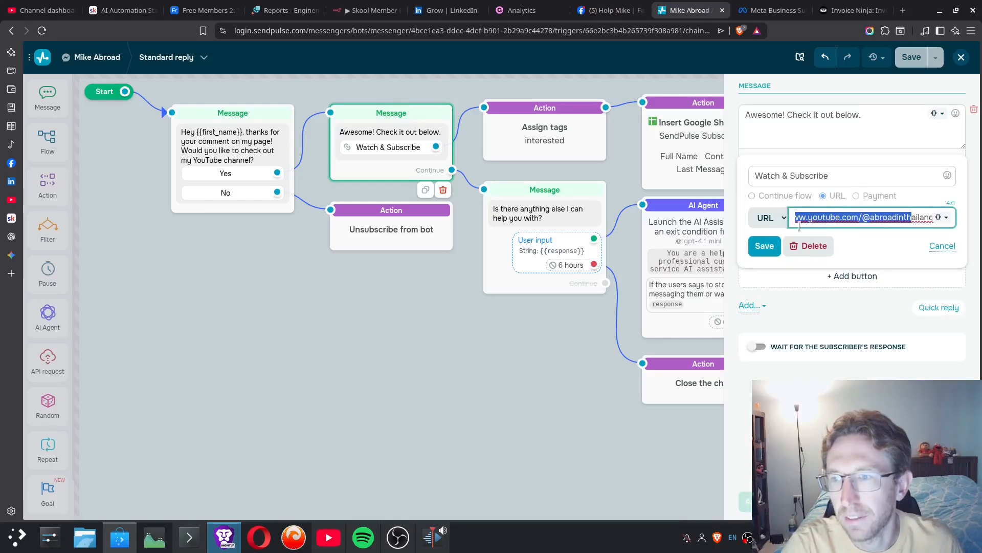
pyautogui.click(765, 245)
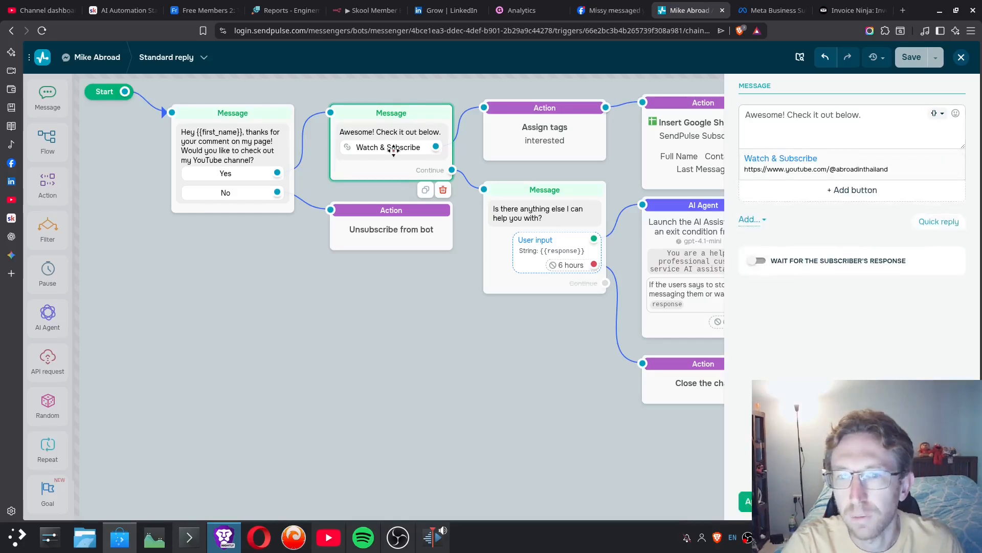
pyautogui.click(746, 502)
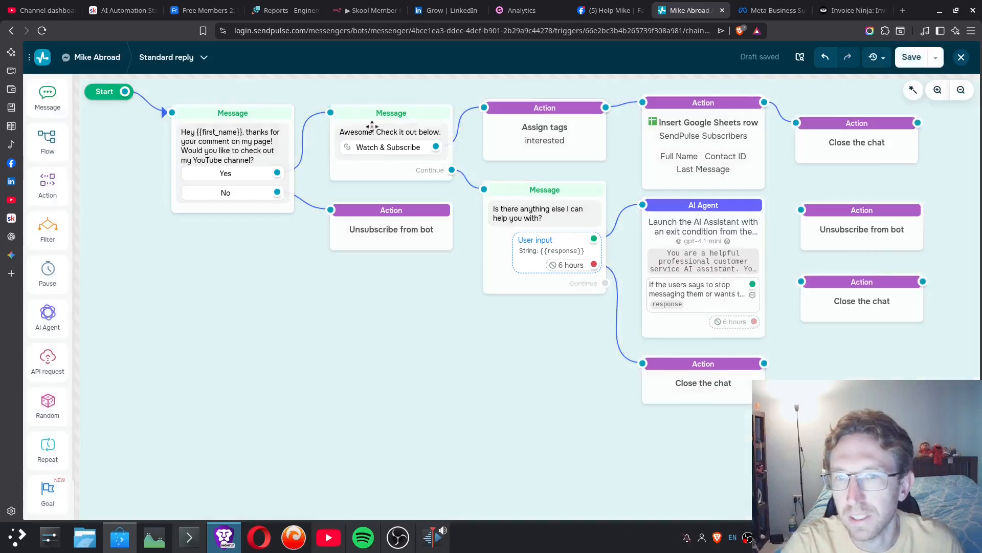
# - Examine the Assign tags action's settings and look through the block types available for the flow
pyautogui.click(520, 123)
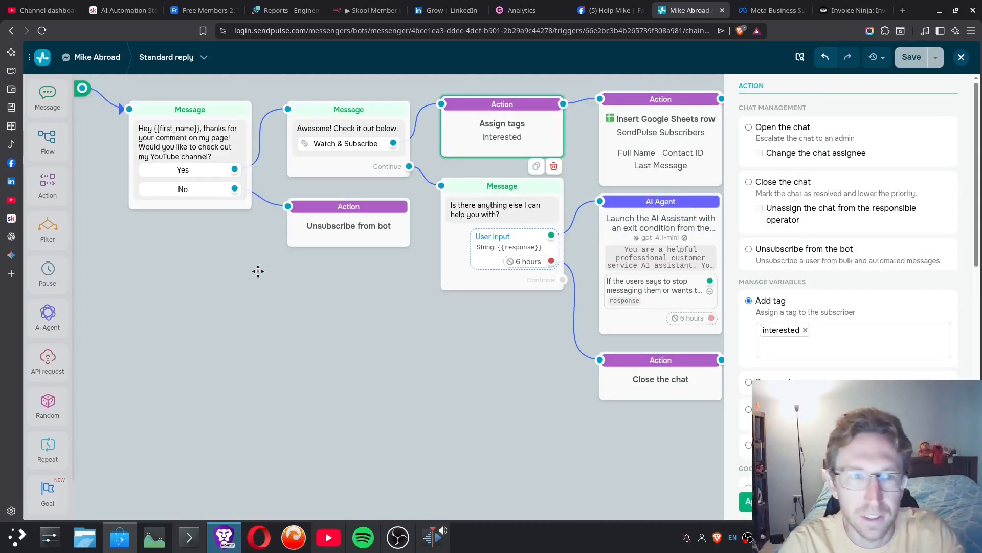
pyautogui.click(111, 248)
pyautogui.scroll(-1, 47, 307)
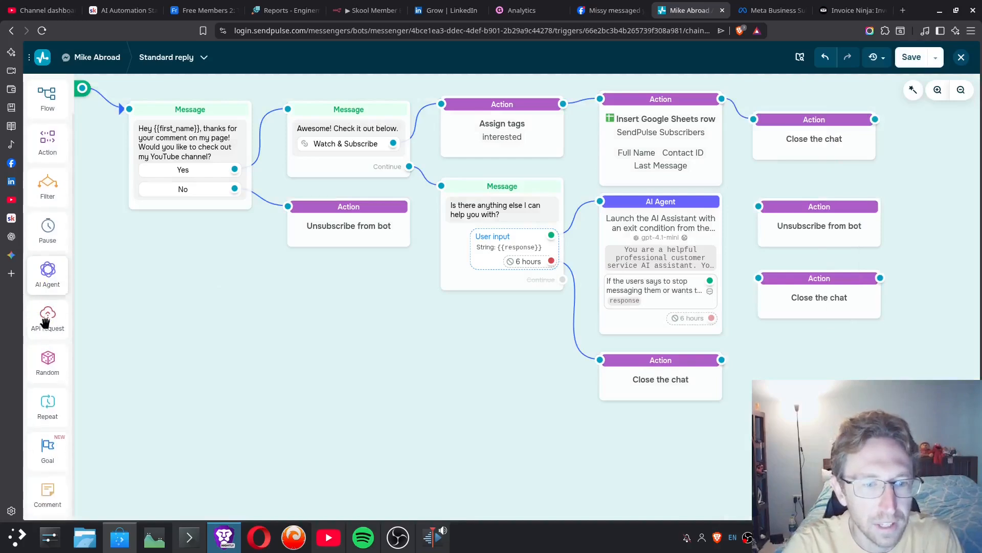
pyautogui.scroll(1, 58, 210)
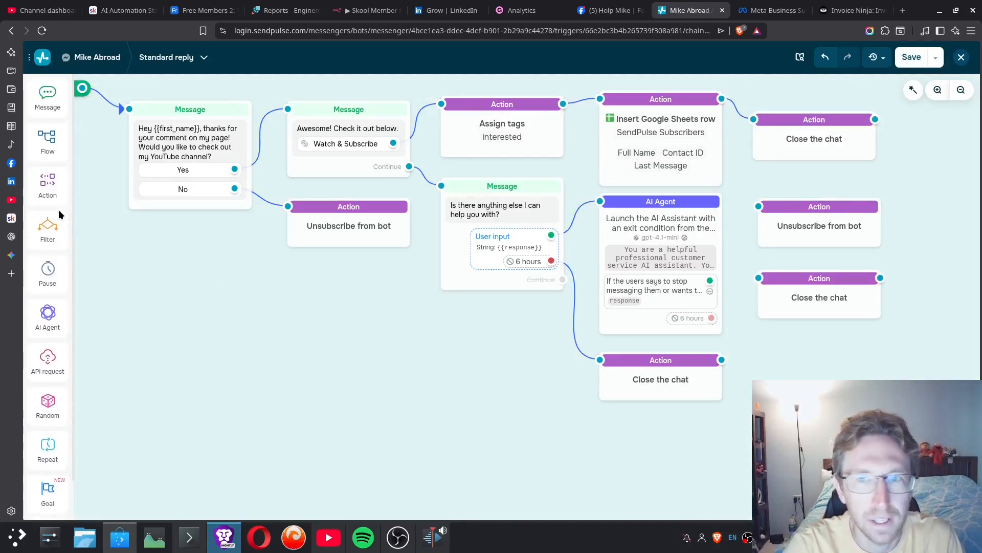
# - Place a new Action block on the canvas, set it to Add tag, and delete the block
pyautogui.moveTo(55, 179); pyautogui.dragTo(242, 329)
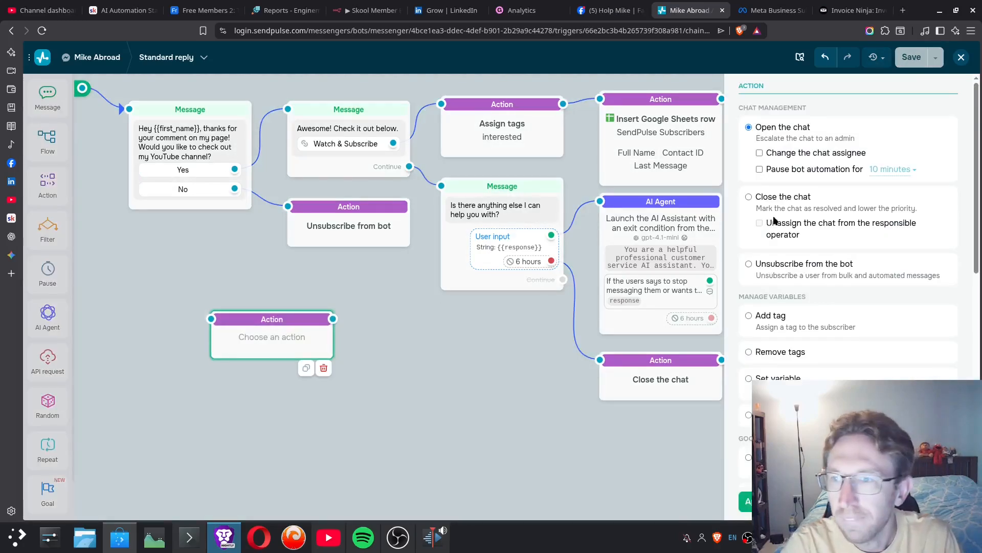
pyautogui.click(772, 316)
pyautogui.click(788, 331)
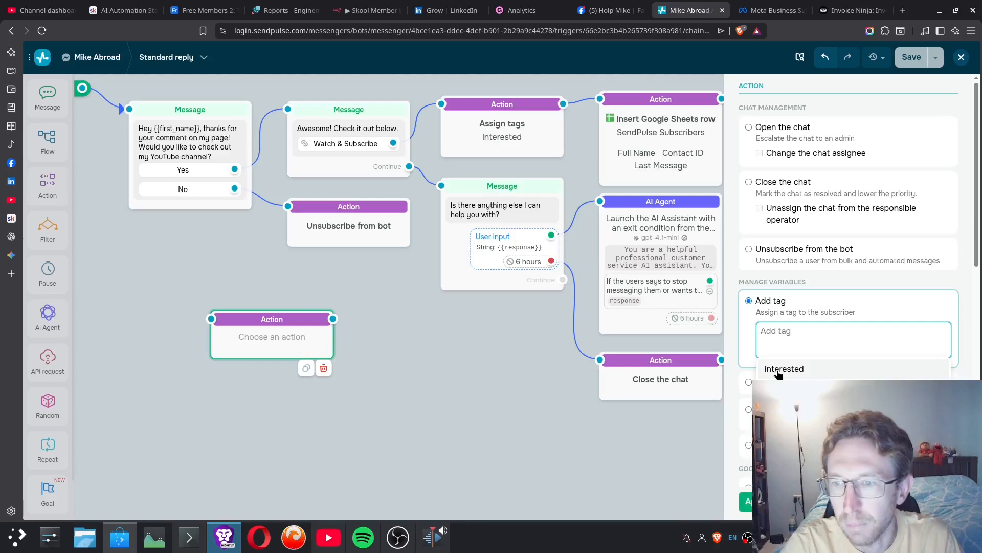
pyautogui.click(351, 363)
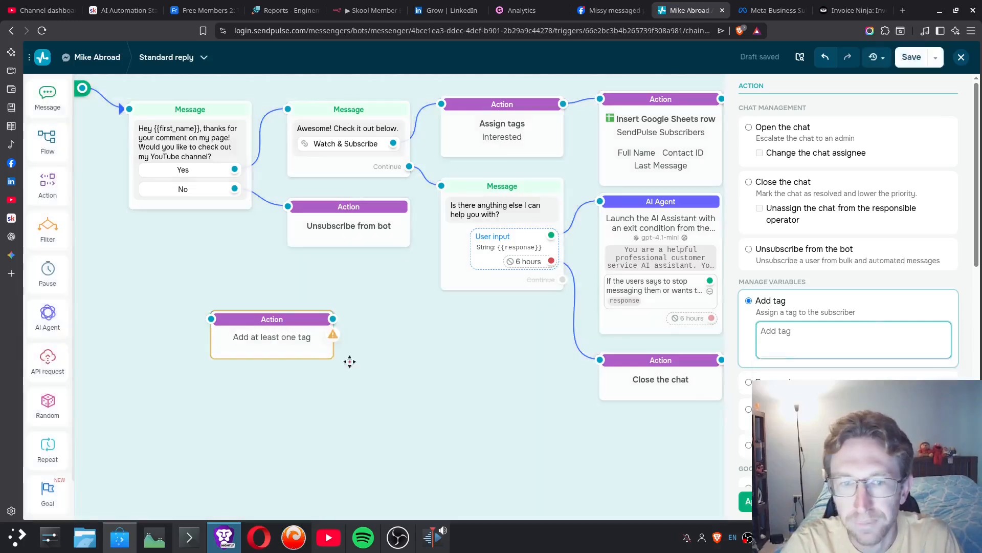
pyautogui.click(276, 337)
pyautogui.click(324, 369)
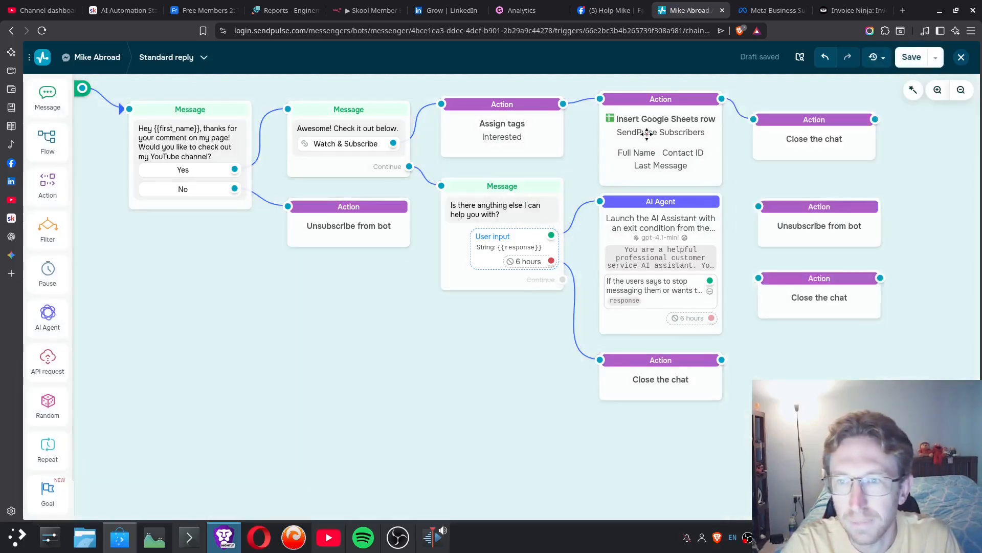
# - Examine the Insert Google Sheets row action's linked account, spreadsheet and worksheet selections, keeping SendPulse Subscribers and Sheet1
pyautogui.click(678, 129)
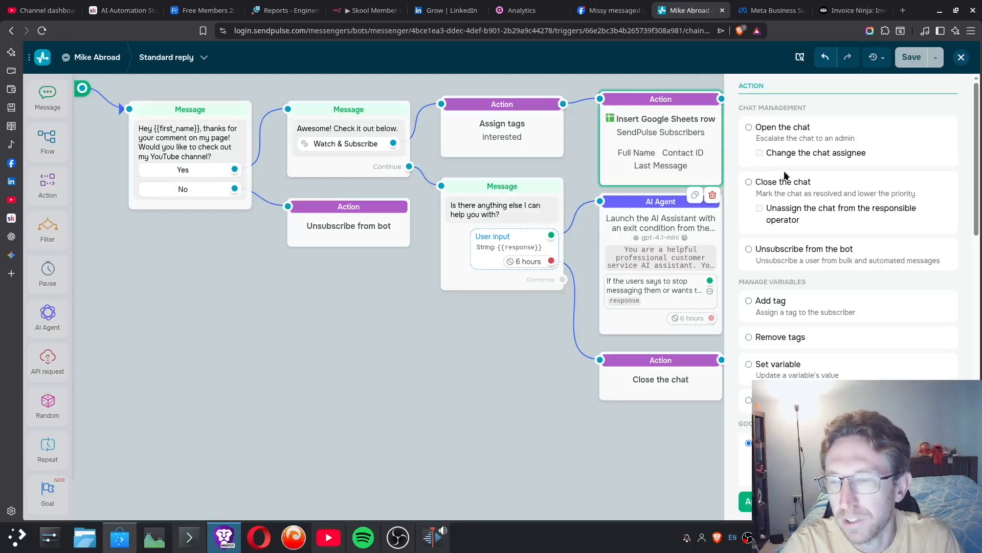
pyautogui.scroll(-4, 760, 365)
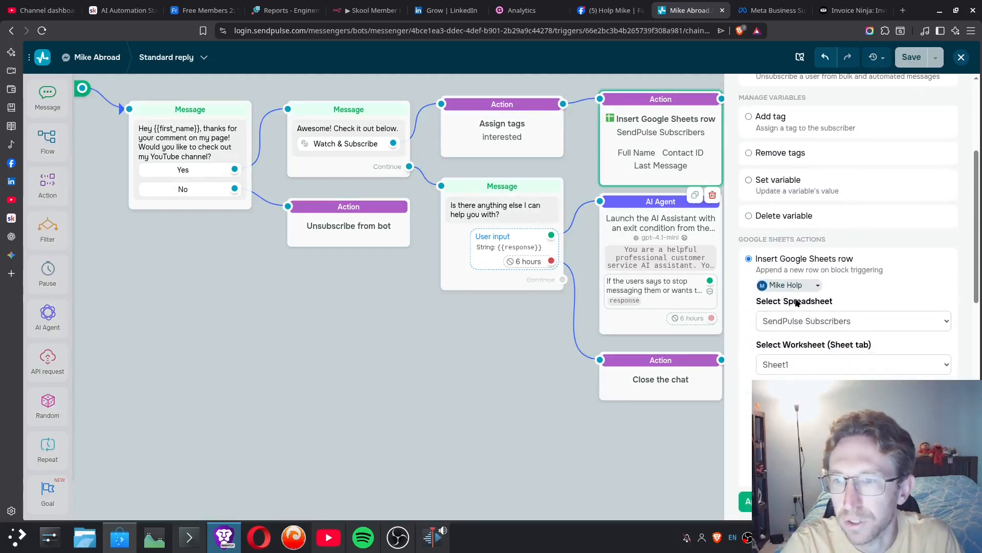
pyautogui.click(792, 286)
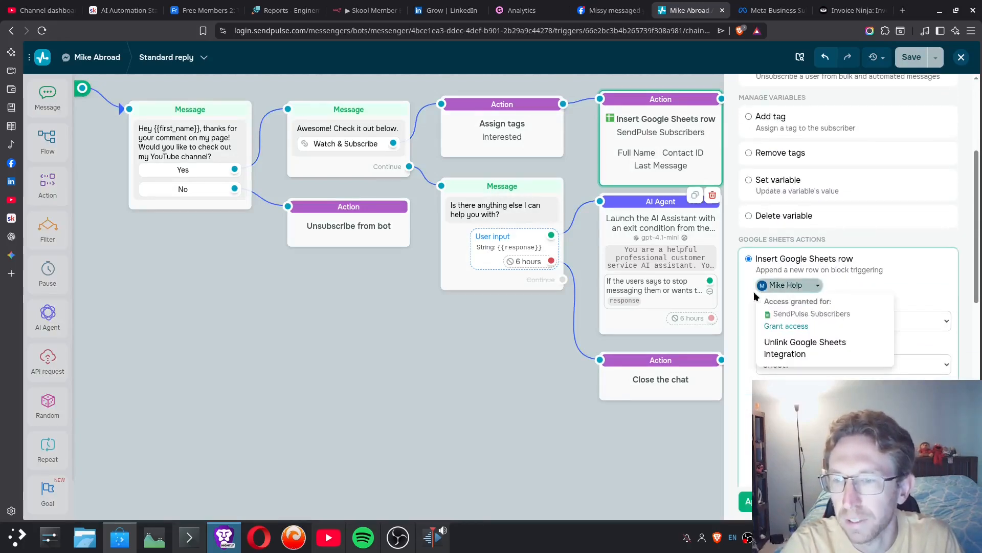
pyautogui.click(754, 295)
pyautogui.click(790, 322)
pyautogui.click(762, 351)
pyautogui.click(772, 367)
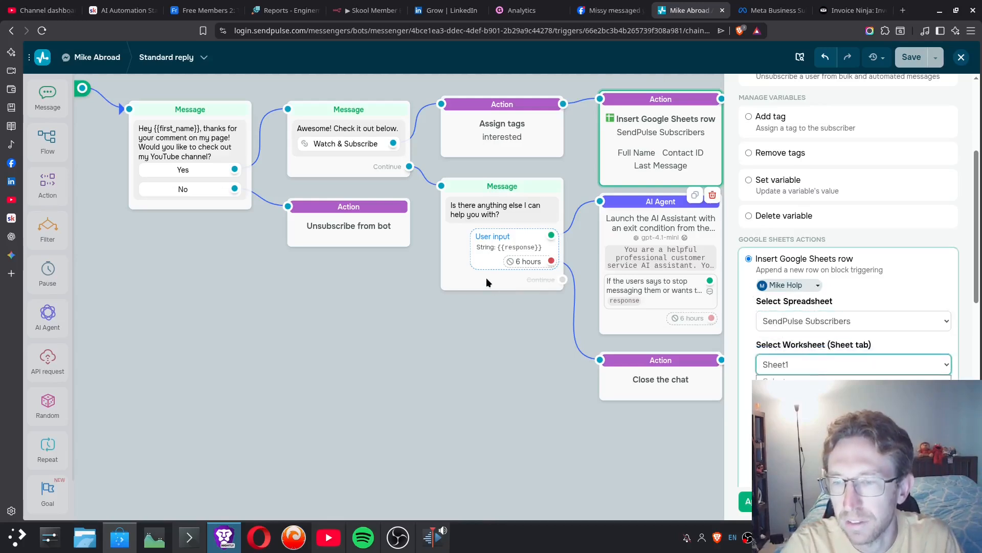
pyautogui.click(538, 382)
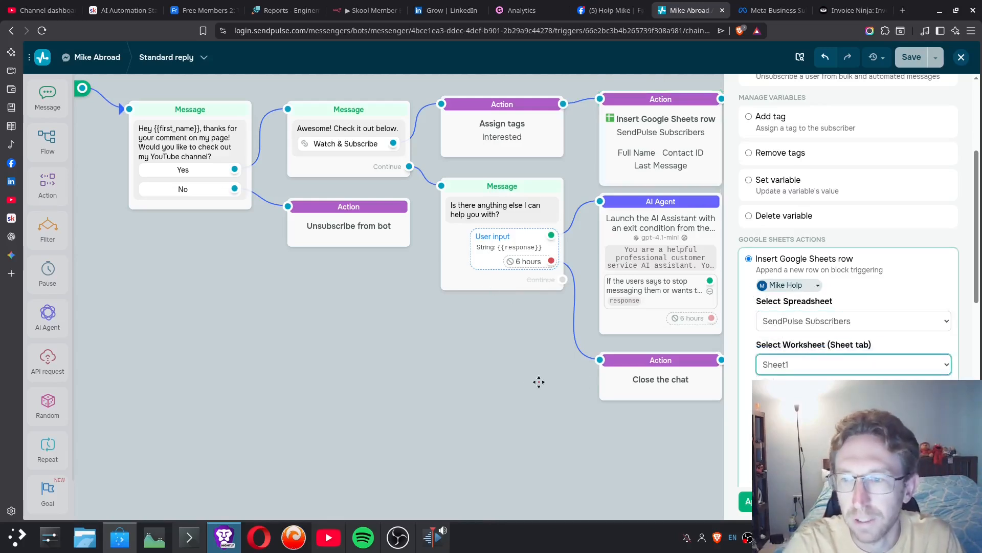
pyautogui.click(756, 502)
# - Examine the Close the chat action that follows the Google Sheets row block, keeping its settings
pyautogui.moveTo(838, 176); pyautogui.dragTo(743, 173)
pyautogui.click(731, 127)
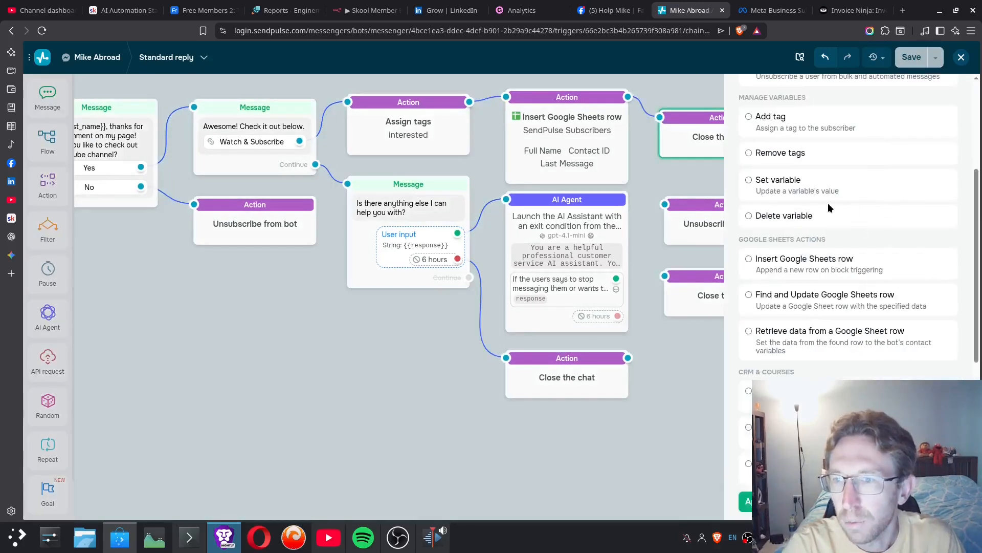
pyautogui.scroll(4, 828, 202)
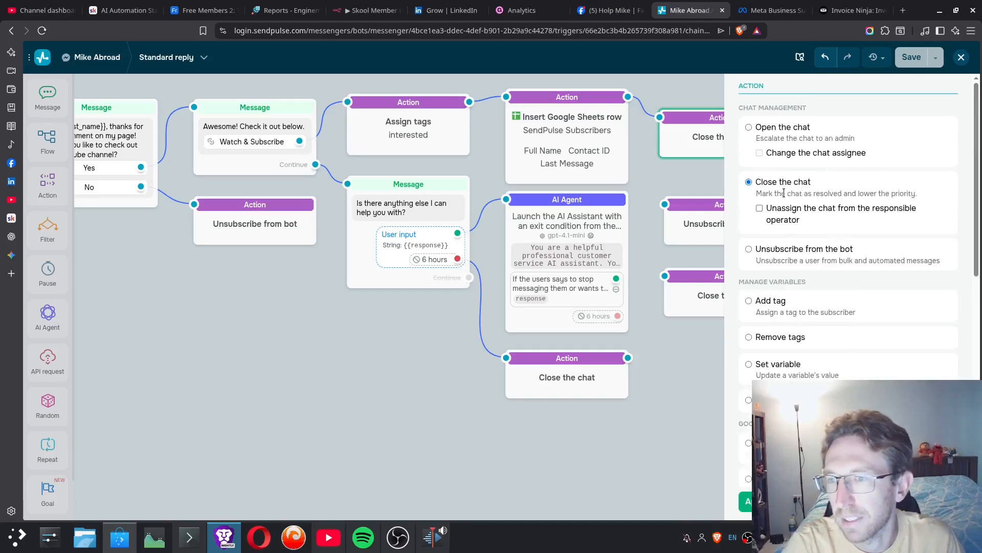
pyautogui.moveTo(786, 193); pyautogui.dragTo(908, 193)
pyautogui.click(863, 191)
pyautogui.click(756, 502)
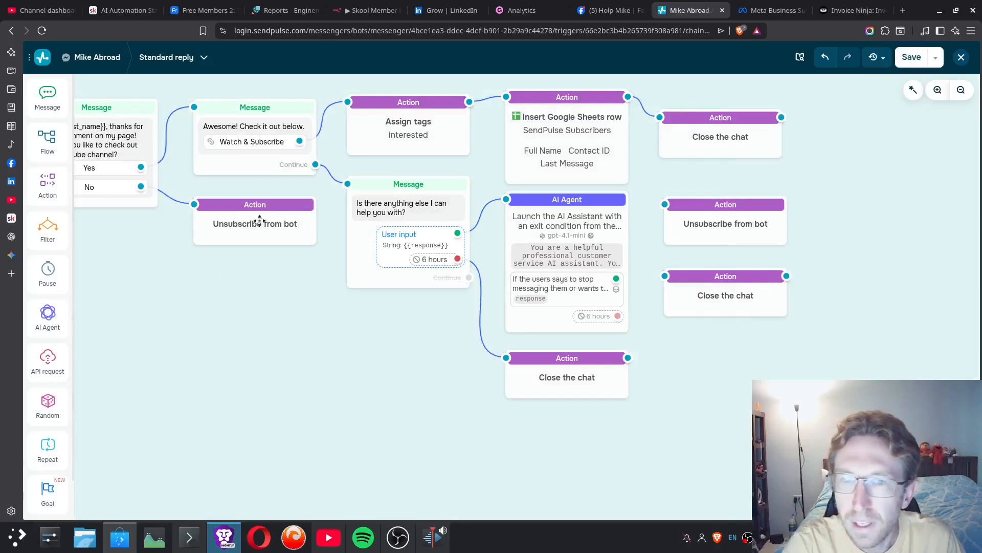
# - Go back to the flow's first message and examine the Unsubscribe from bot action linked to its No reply
pyautogui.moveTo(250, 290); pyautogui.dragTo(367, 294)
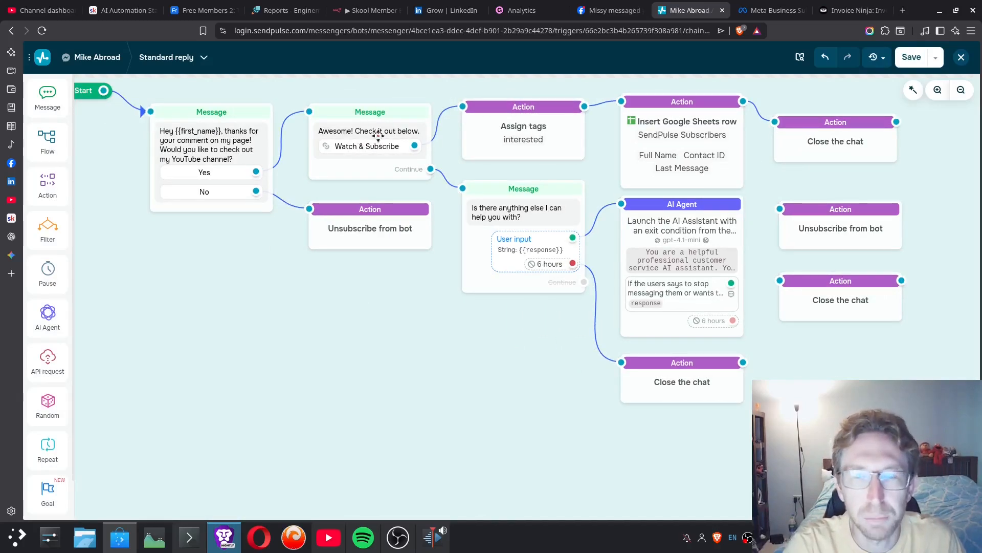
pyautogui.click(215, 148)
pyautogui.click(364, 228)
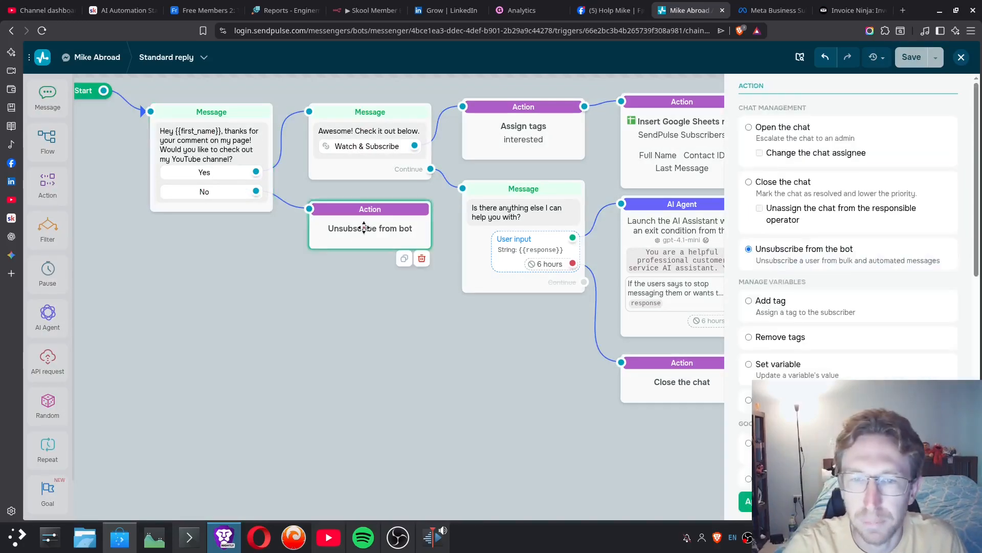
# - Switch to the Meta Business Suite inbox and examine a Messenger conversation where a subscriber answered No and got the unsubscribe message
pyautogui.click(773, 11)
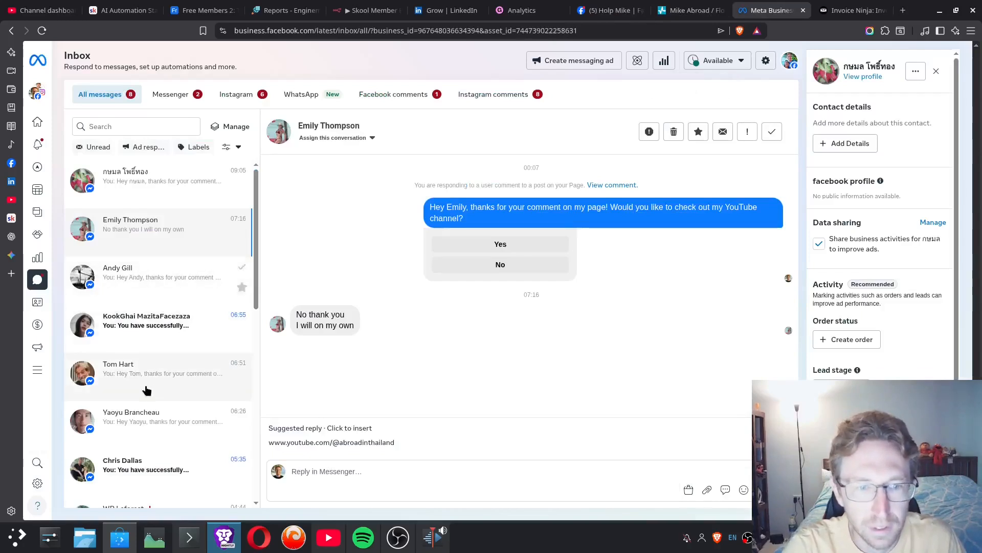
pyautogui.scroll(-1, 158, 412)
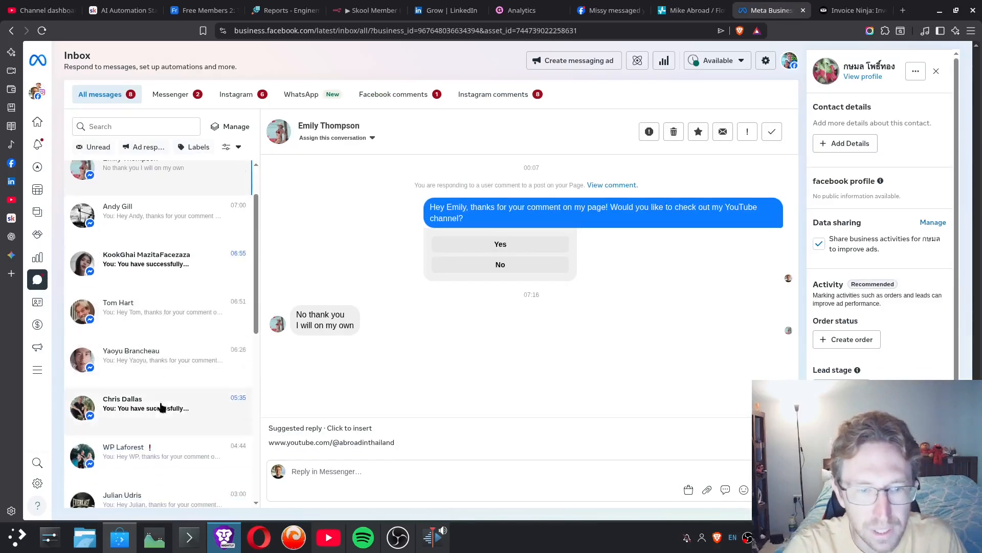
pyautogui.click(158, 408)
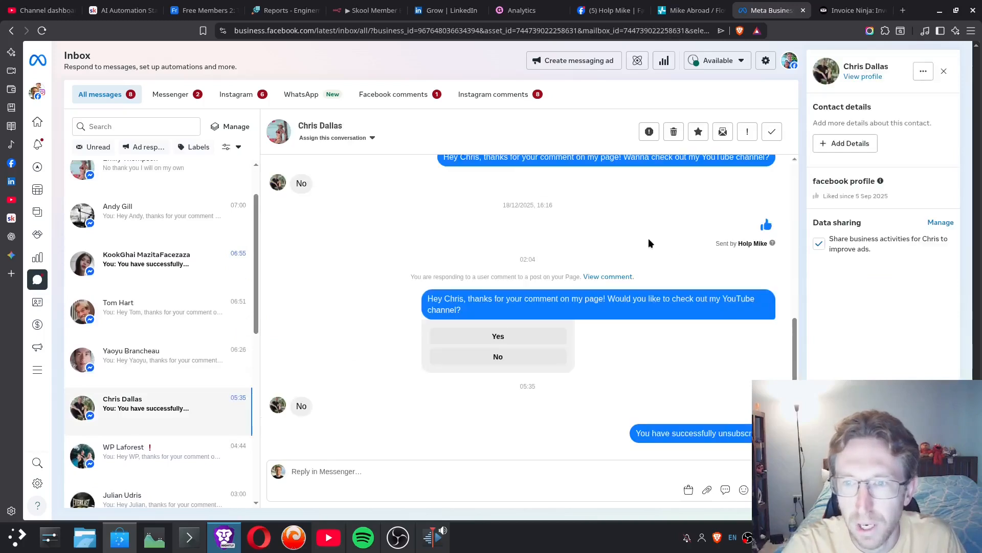
pyautogui.tripleClick(640, 434)
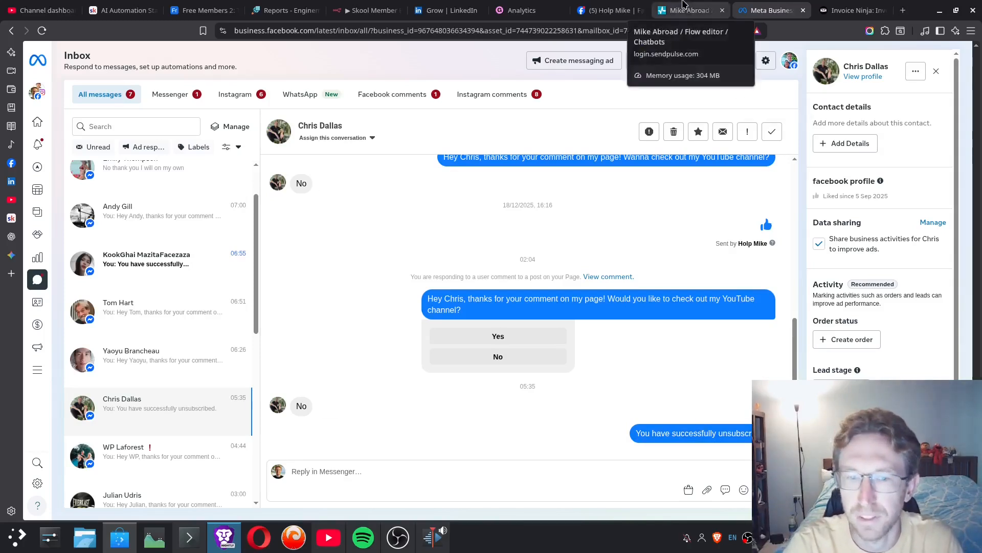
# - Return to the SendPulse flow editor and examine the "Awesome! Check it out below." message and its "Is there anything else I can help you with?" follow-up
pyautogui.click(683, 6)
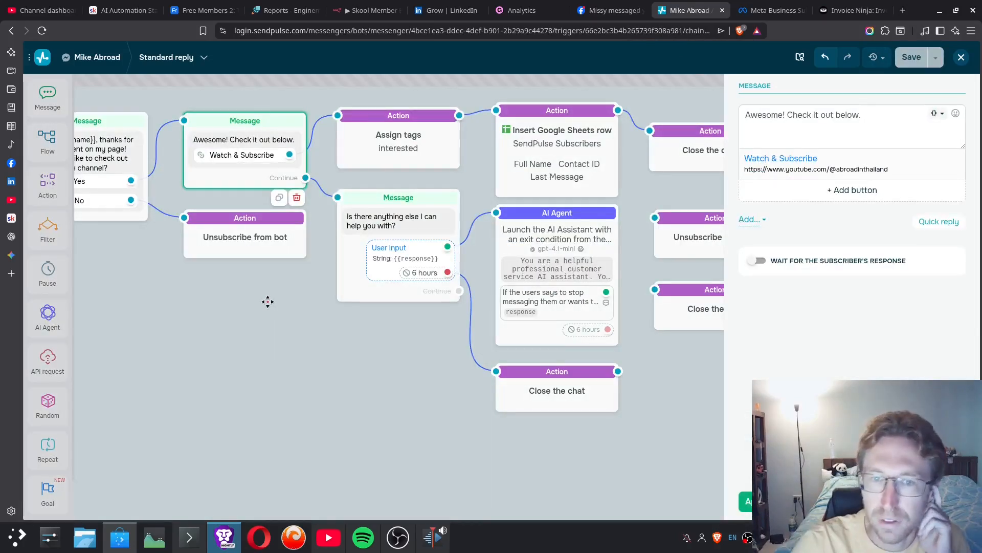
pyautogui.click(402, 226)
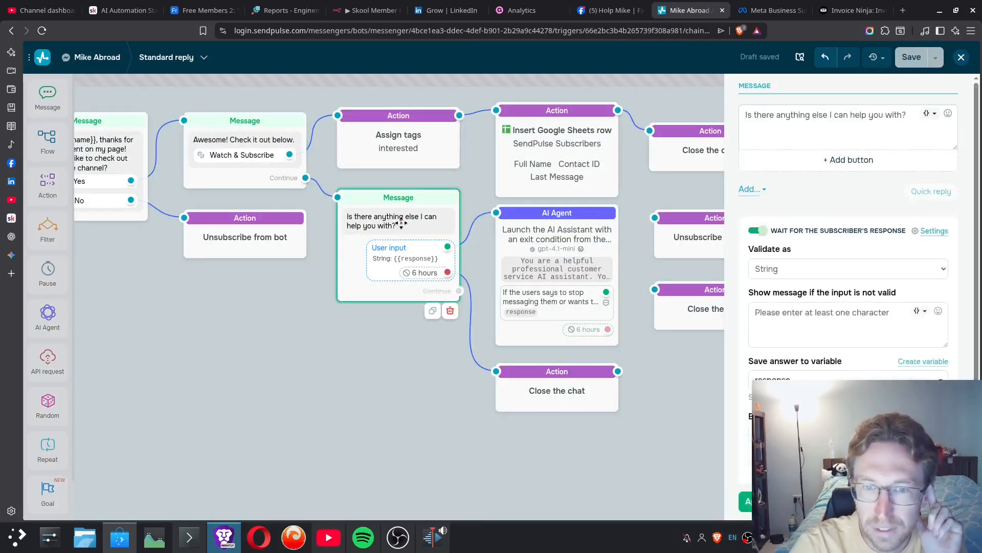
pyautogui.click(272, 171)
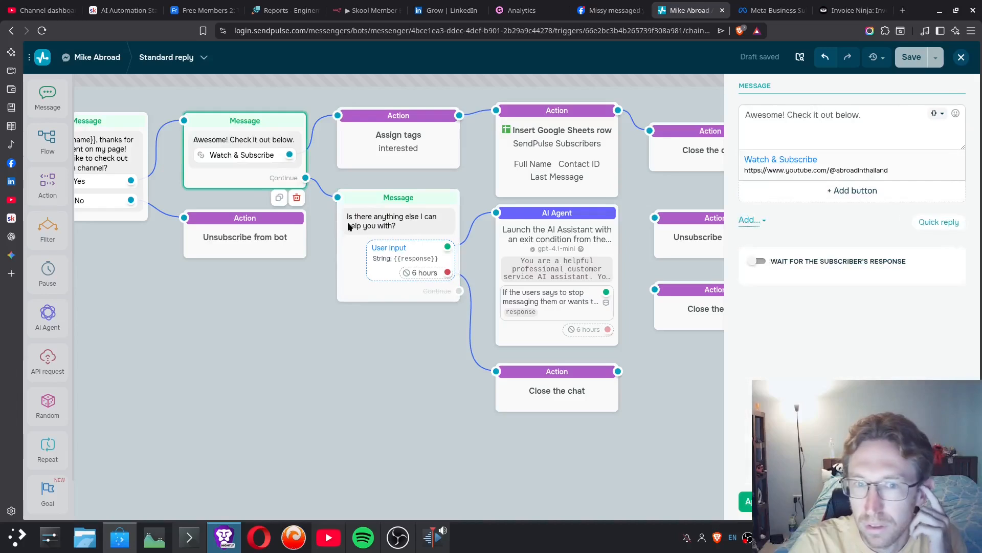
pyautogui.click(387, 225)
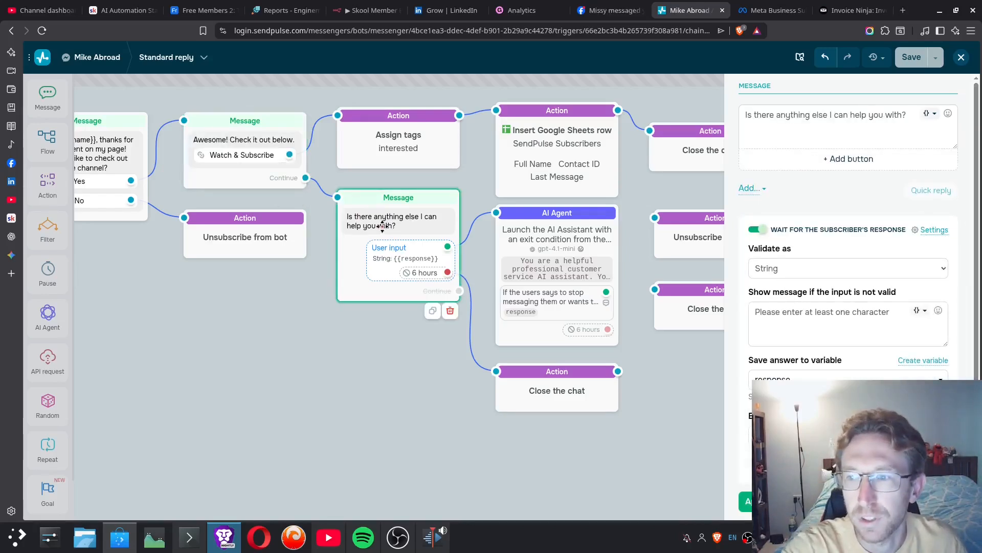
# - Examine the follow-up message's answer variable and wait-time options, keeping the response variable and 6 hours
pyautogui.click(776, 378)
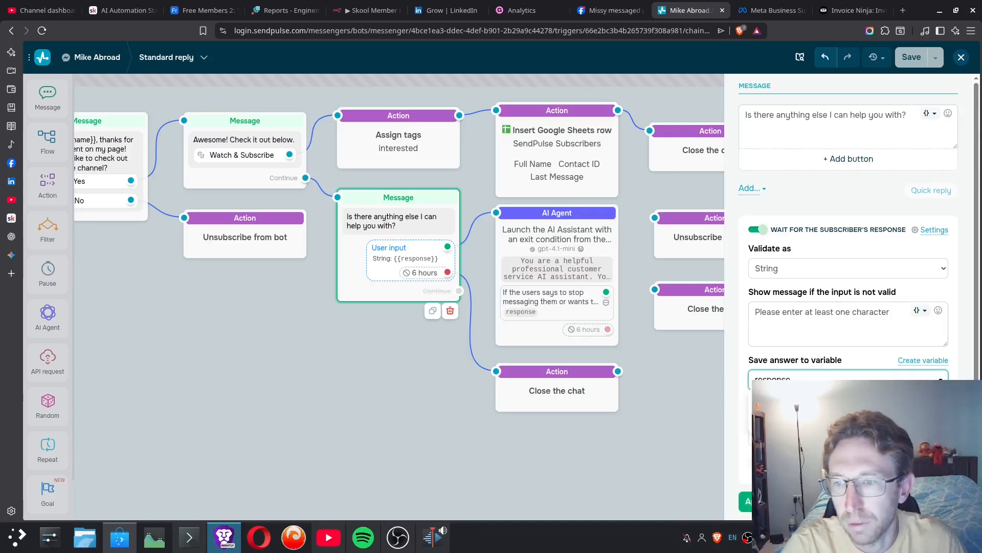
pyautogui.moveTo(750, 359); pyautogui.dragTo(836, 359)
pyautogui.click(839, 359)
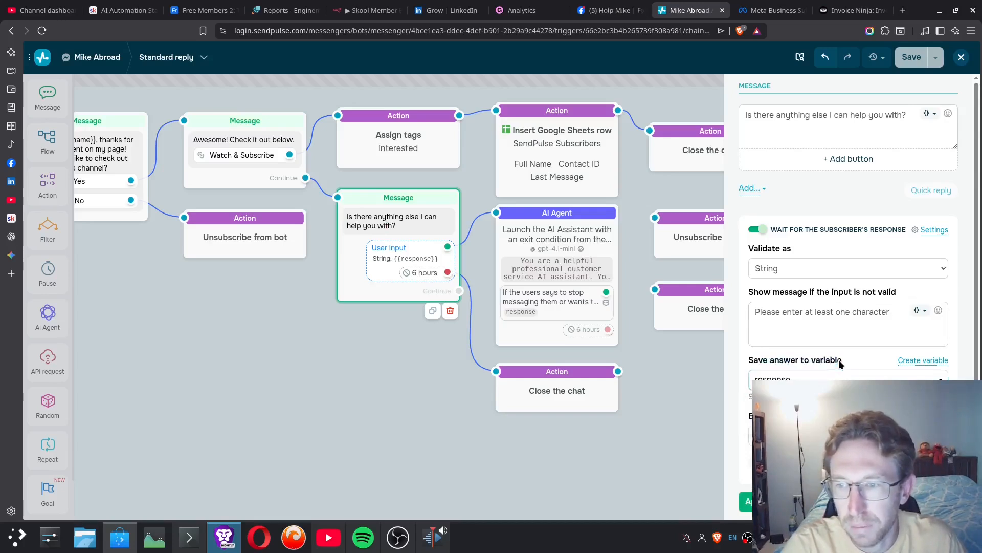
pyautogui.click(839, 379)
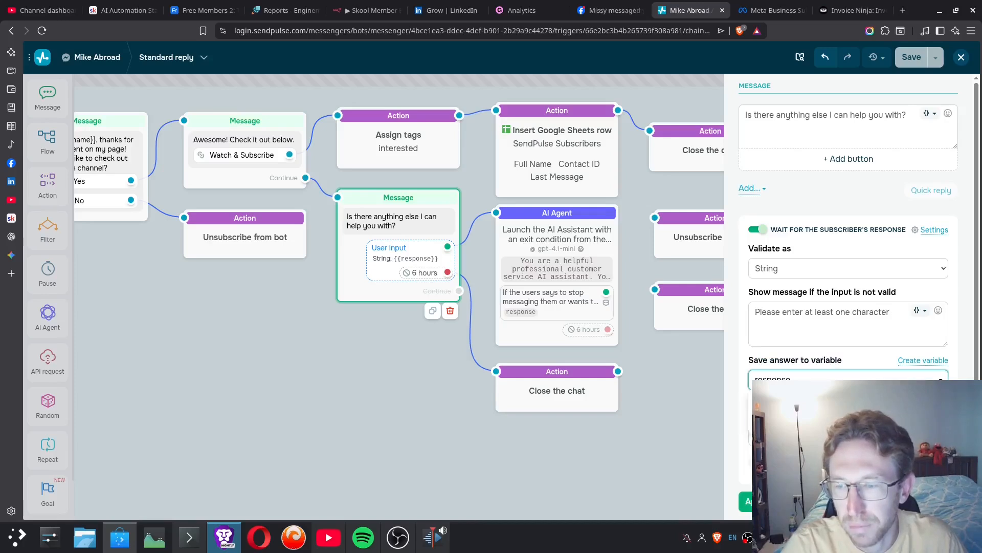
pyautogui.click(736, 398)
pyautogui.click(819, 435)
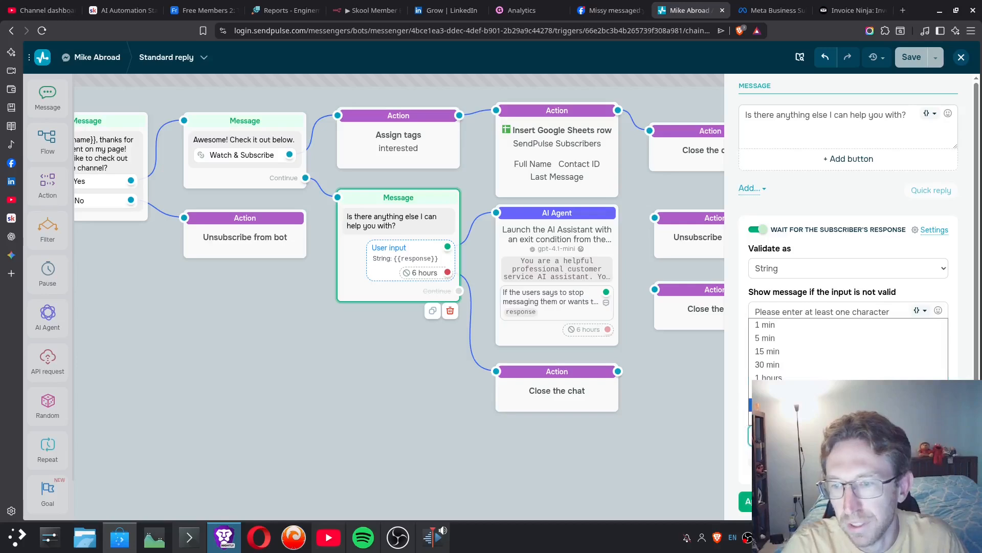
pyautogui.click(739, 399)
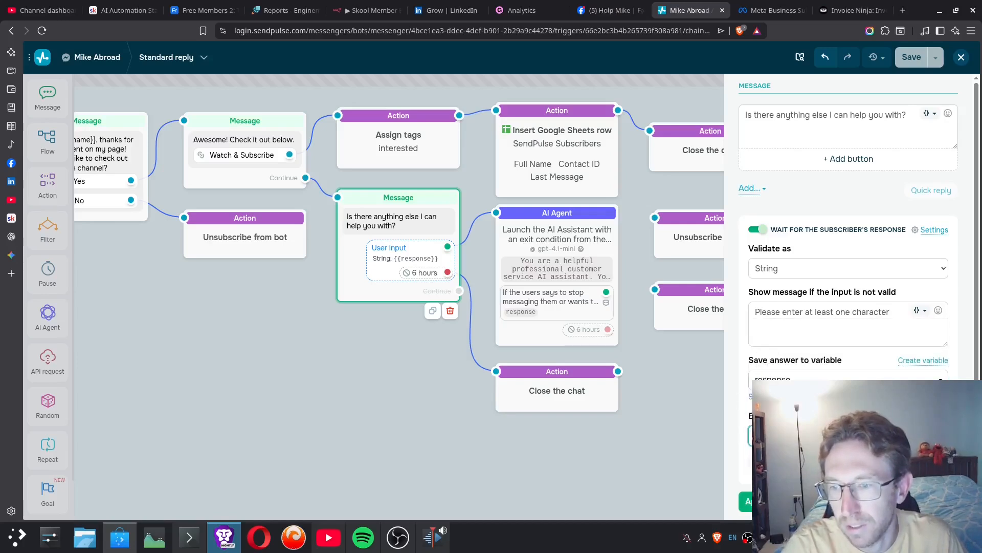
pyautogui.click(757, 502)
# - Place a new AI Agent block on the canvas, look at its empty settings, and delete the block
pyautogui.click(569, 232)
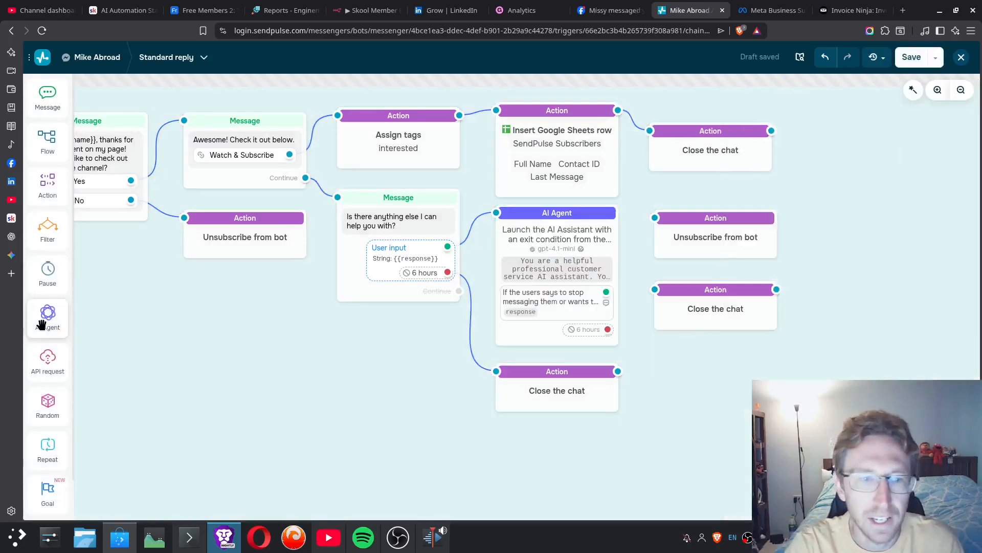
pyautogui.moveTo(47, 317); pyautogui.dragTo(230, 384)
pyautogui.click(152, 312)
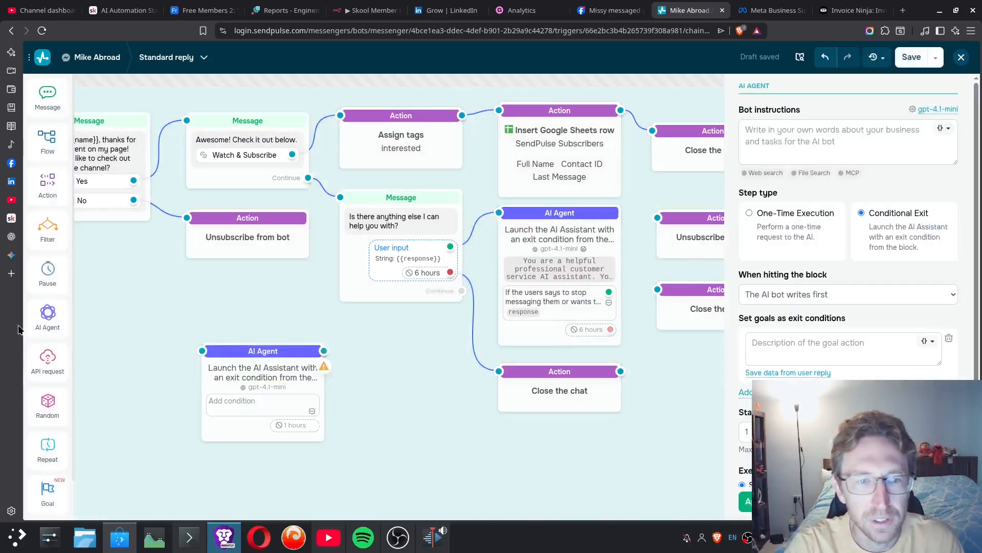
pyautogui.click(260, 364)
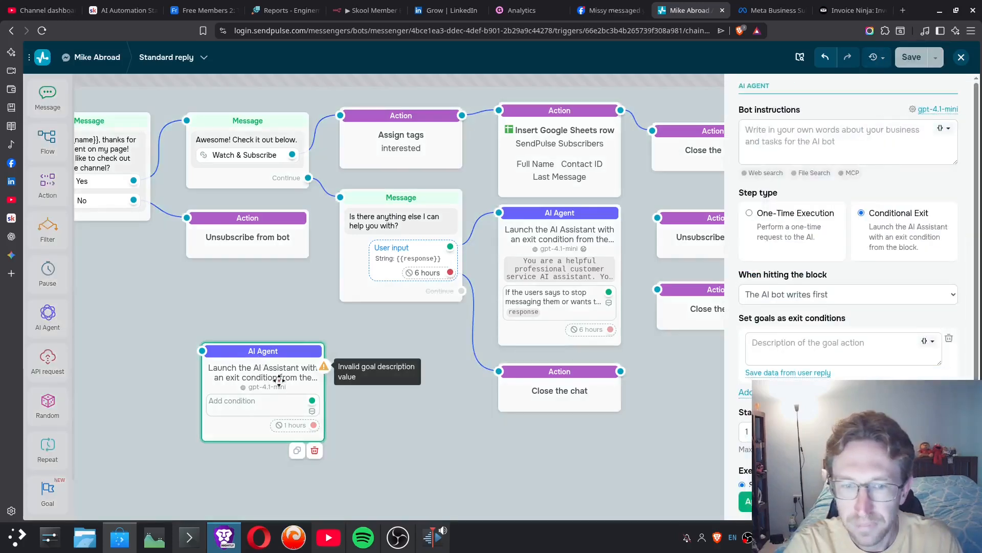
pyautogui.click(315, 450)
# - Examine the AI models available for the existing AI Agent block, from OpenAI to Gemini, keeping GPT-4.1 mini
pyautogui.click(545, 227)
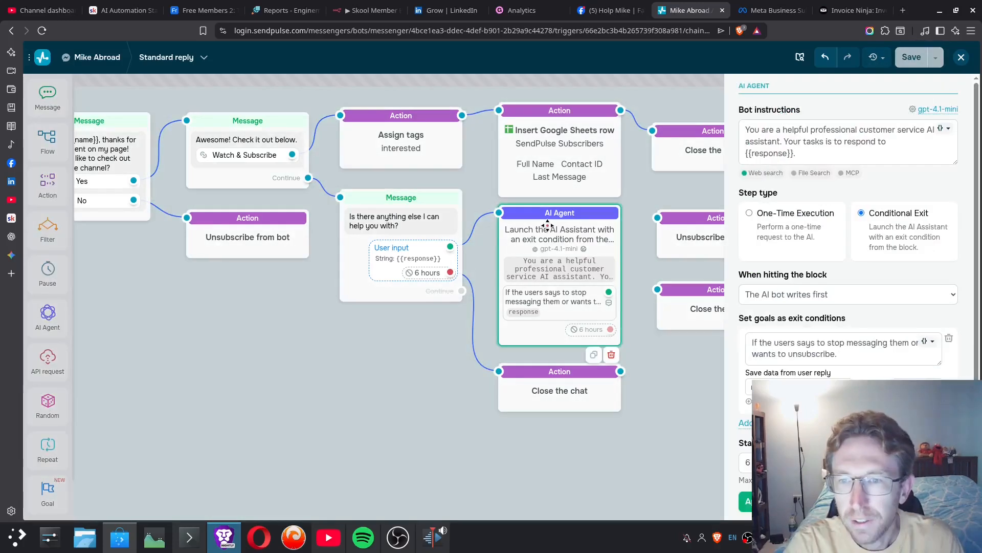
pyautogui.click(938, 112)
pyautogui.click(413, 159)
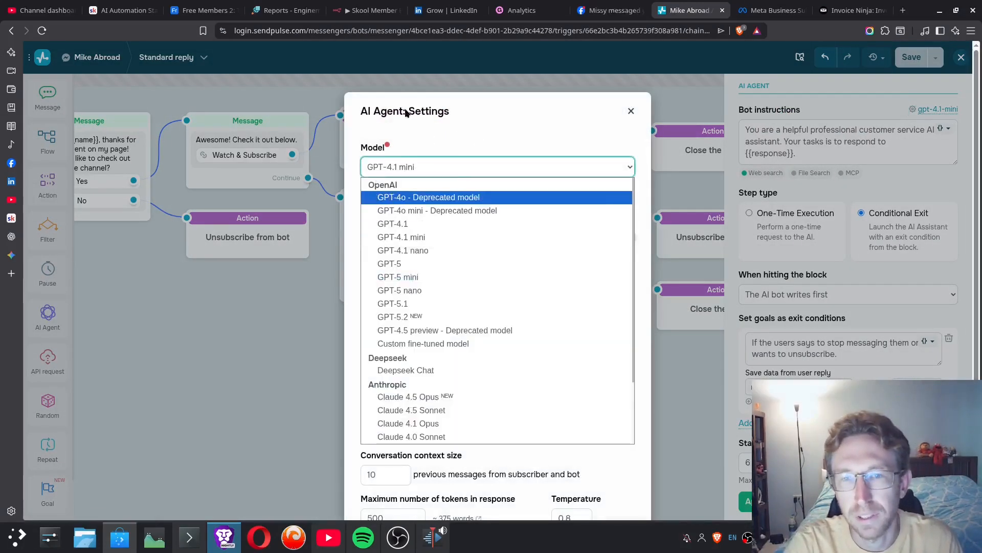
pyautogui.click(450, 118)
pyautogui.click(426, 166)
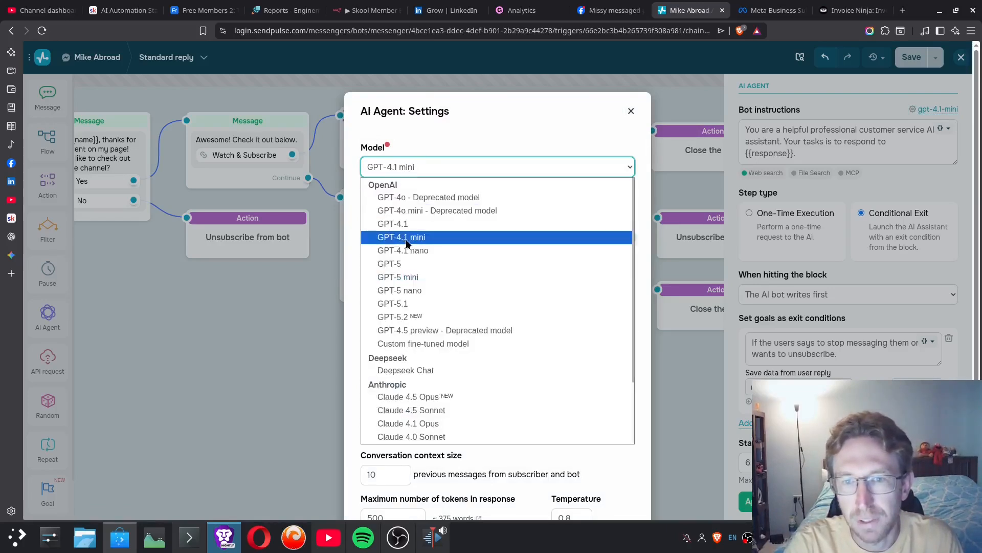
pyautogui.click(442, 123)
pyautogui.click(416, 163)
pyautogui.scroll(-3, 415, 316)
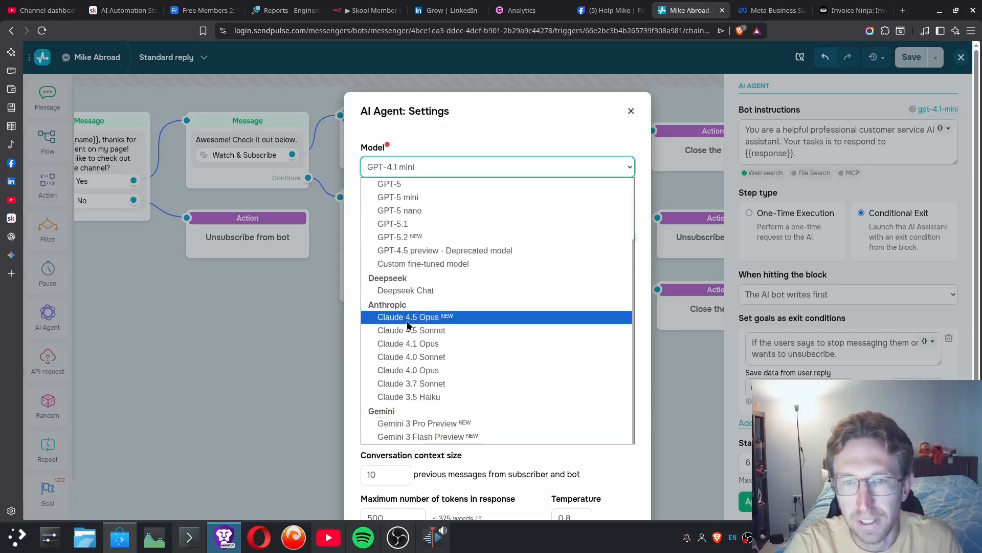
pyautogui.click(405, 451)
# - Examine the AI Agent's API key options, keep Inherit from bot settings, and save the settings
pyautogui.click(407, 211)
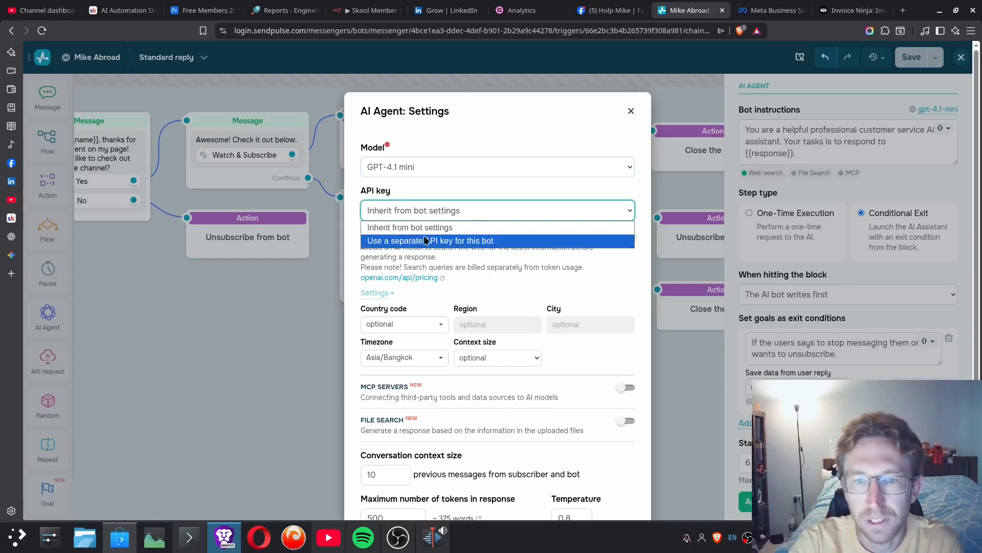
pyautogui.click(442, 225)
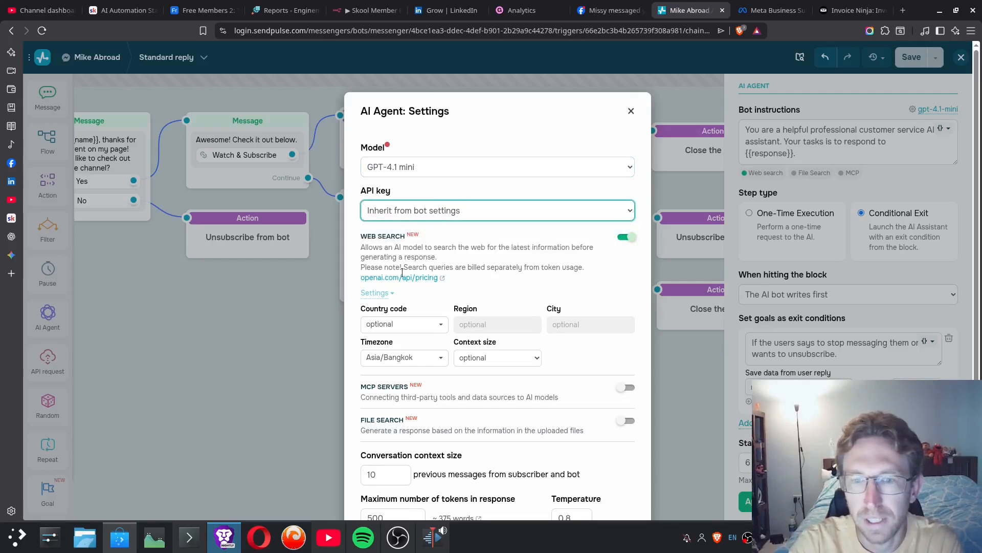
pyautogui.scroll(-3, 428, 276)
pyautogui.click(609, 466)
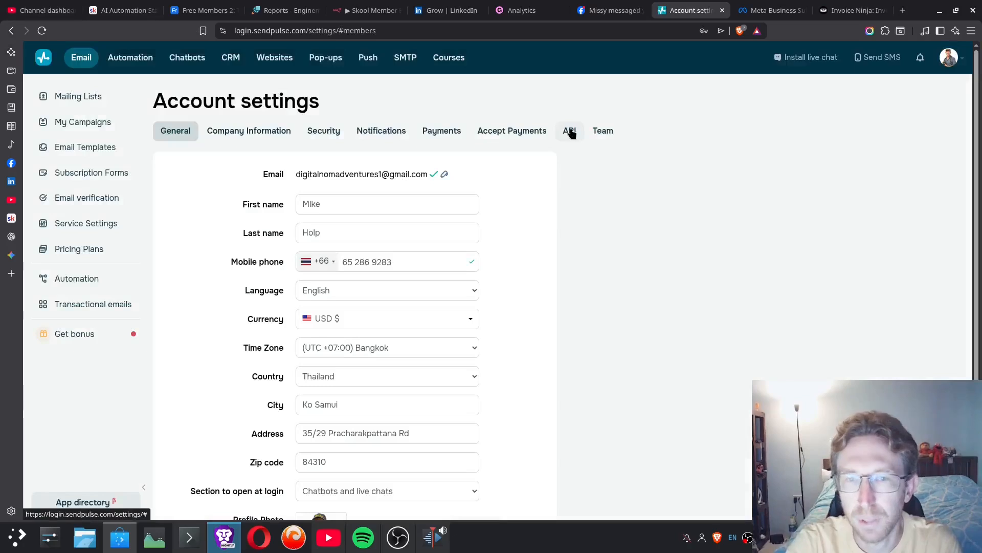
# - Examine the AI integrations in the account's API settings, covering OpenAI, DeepSeek, Claude and Gemini
pyautogui.click(572, 131)
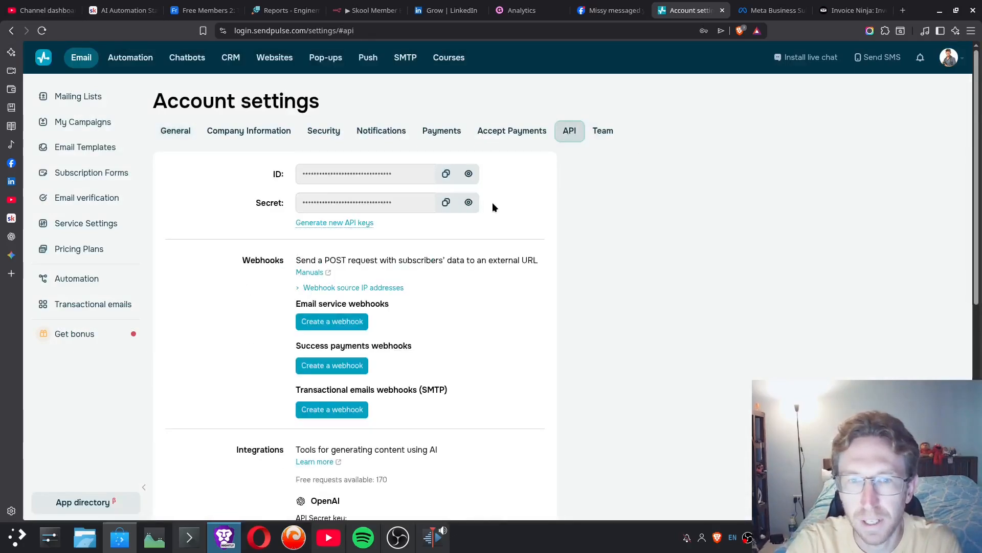
pyautogui.scroll(-3, 340, 333)
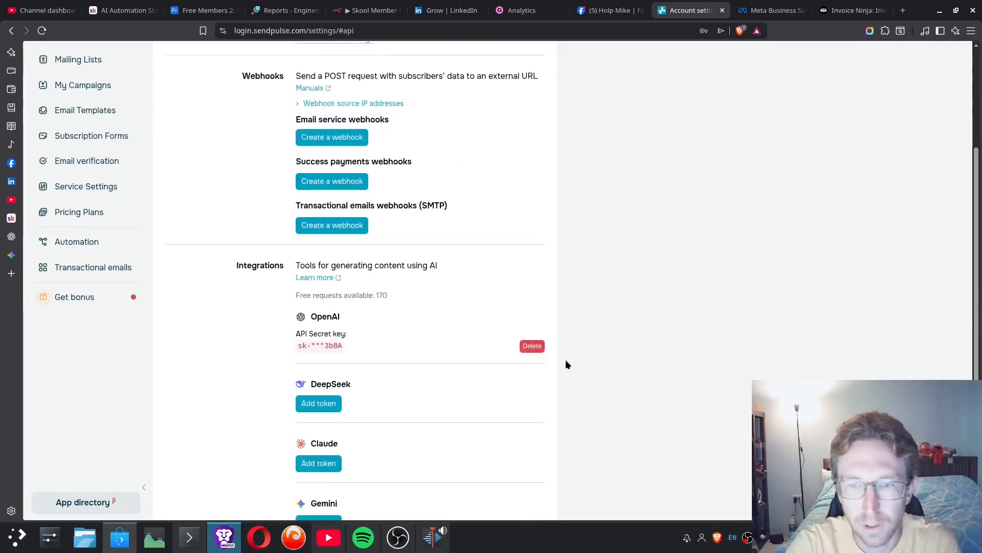
pyautogui.moveTo(321, 345); pyautogui.dragTo(401, 344)
pyautogui.click(386, 349)
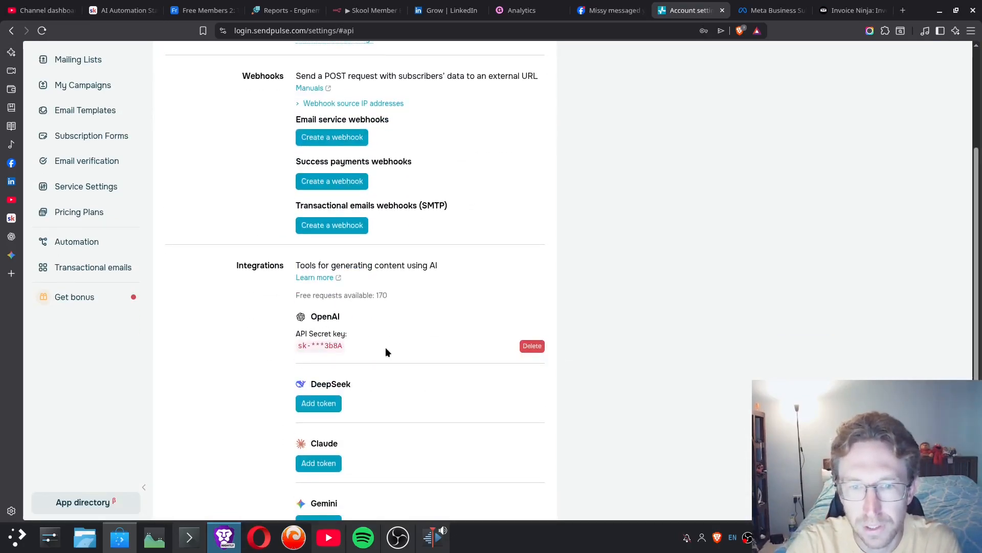
pyautogui.scroll(-3, 386, 349)
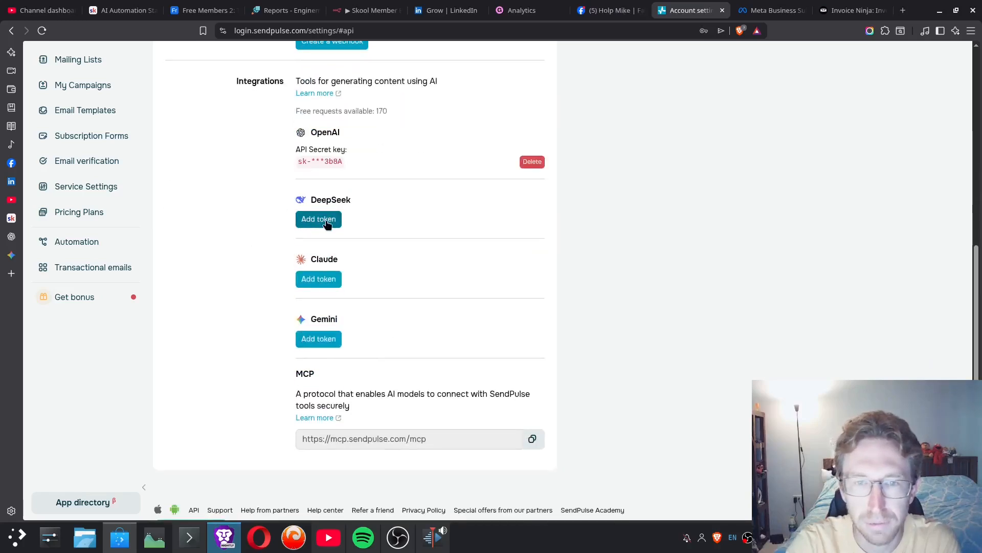
pyautogui.moveTo(310, 259); pyautogui.dragTo(352, 274)
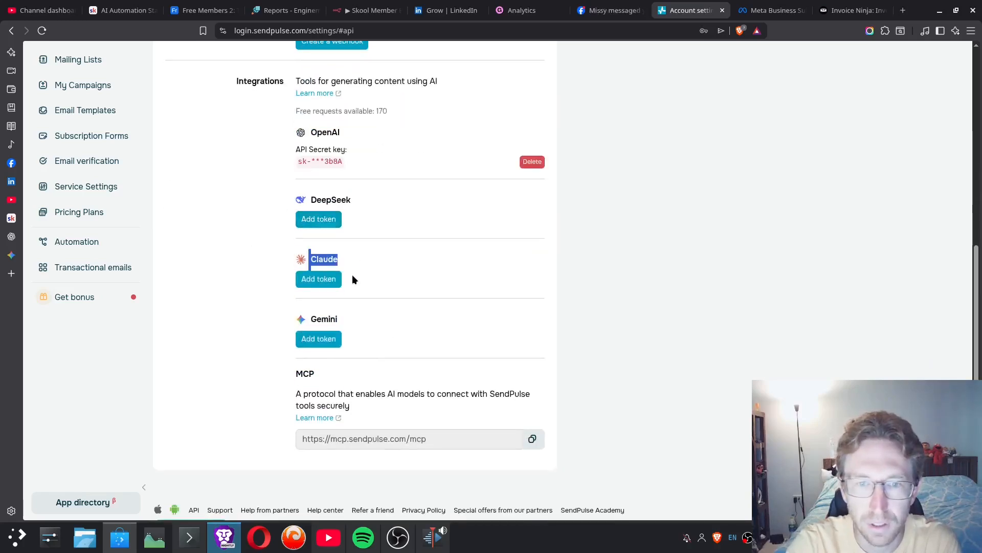
pyautogui.click(436, 334)
# - Open the Gemini token entry form, look at its API secret key field, and close it without adding a token
pyautogui.click(321, 338)
pyautogui.click(413, 169)
pyautogui.doubleClick(384, 149)
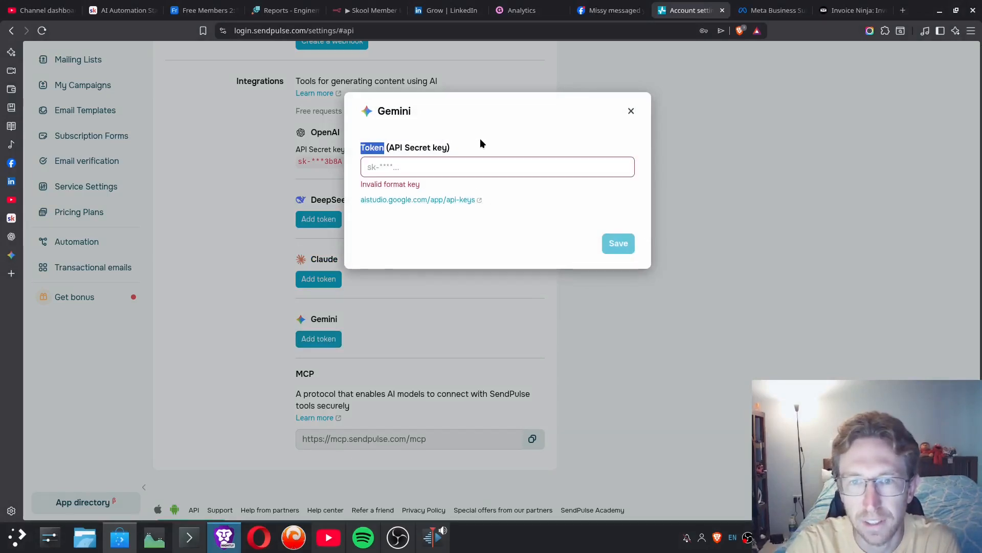
pyautogui.click(630, 111)
# - Leave the account settings and reopen the AI Agent block in the Standard reply flow
pyautogui.scroll(8, 174, 112)
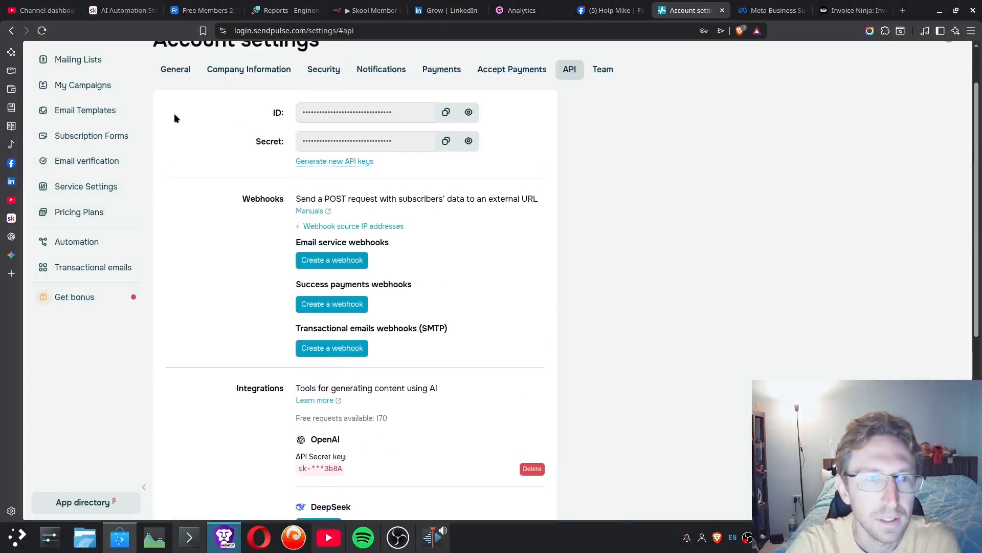
pyautogui.click(133, 58)
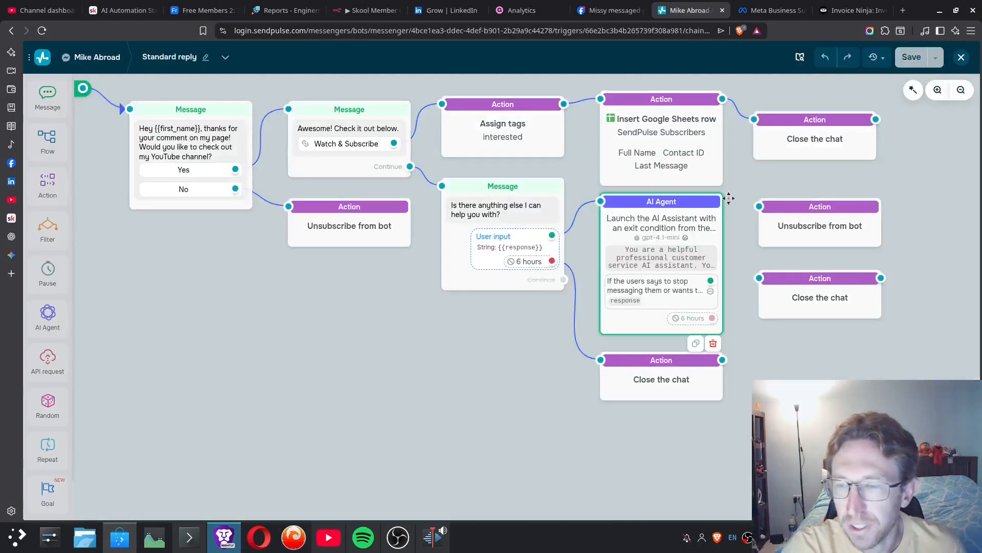
pyautogui.click(729, 198)
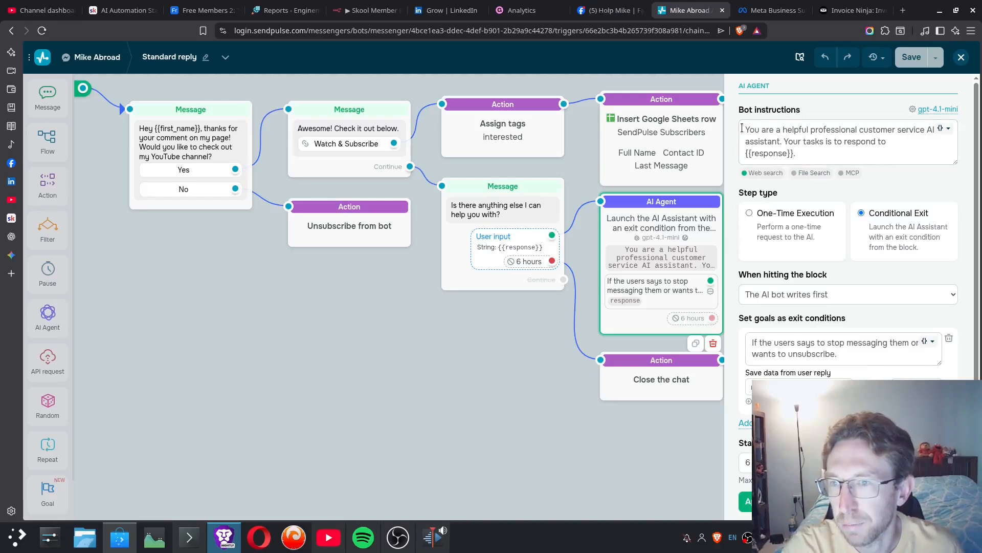
# - Correct "tasks" to "task" in the AI Agent's bot instructions and examine the {{response}} variable used there
pyautogui.moveTo(745, 128); pyautogui.dragTo(832, 141)
pyautogui.click(848, 142)
pyautogui.click(823, 142)
pyautogui.press('BackSpace')
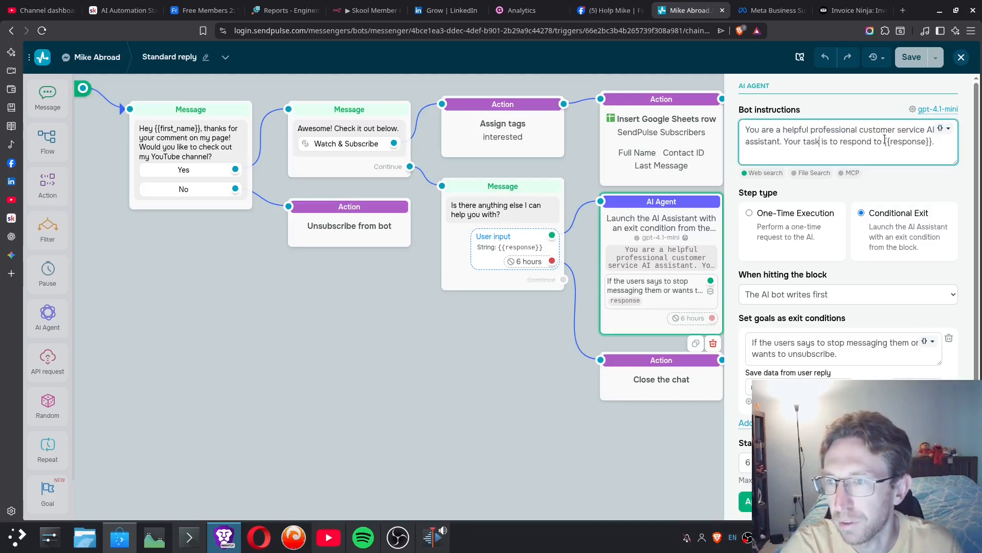
pyautogui.moveTo(885, 141); pyautogui.dragTo(943, 140)
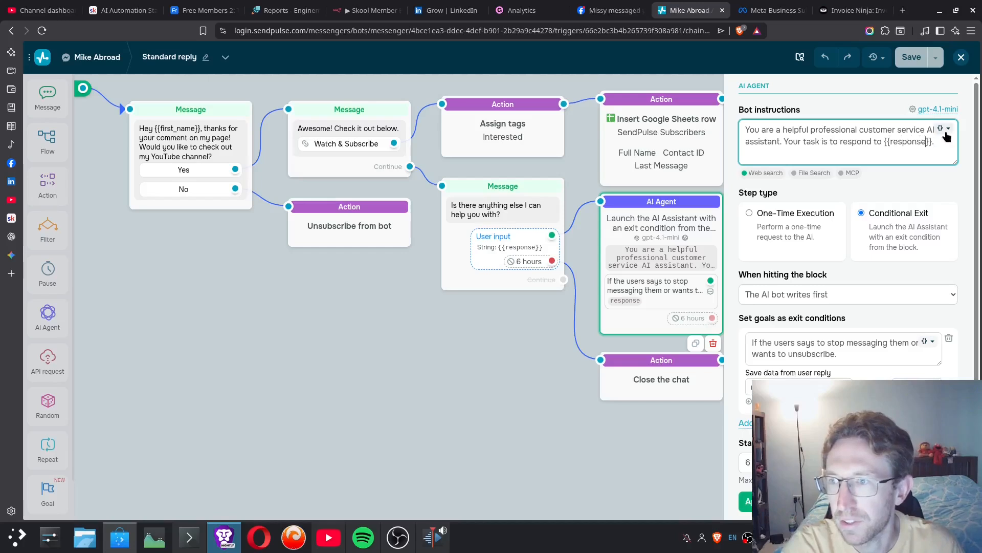
pyautogui.click(946, 130)
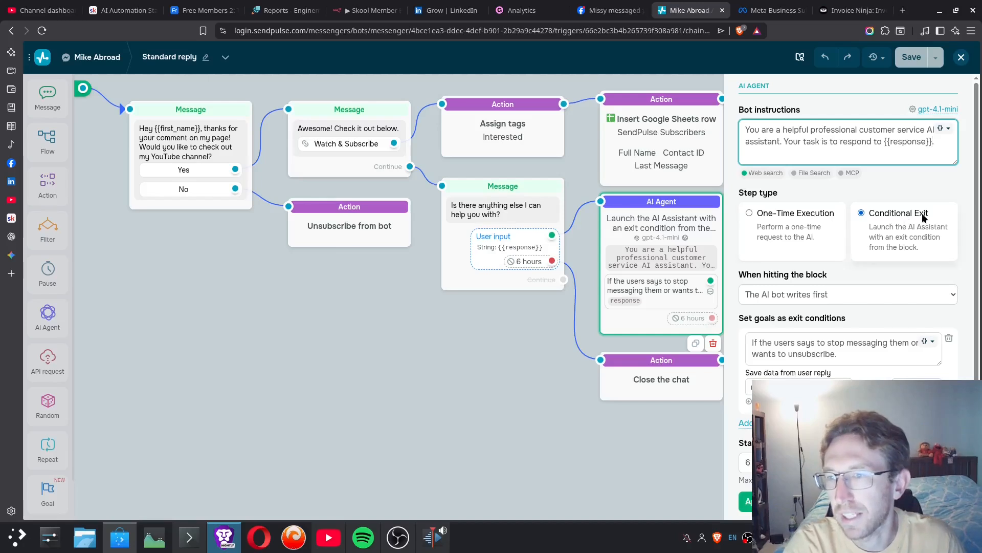
# - Review the AI Agent's exit condition about users who ask to stop messages or unsubscribe, and its saved response variable
pyautogui.scroll(-2, 805, 250)
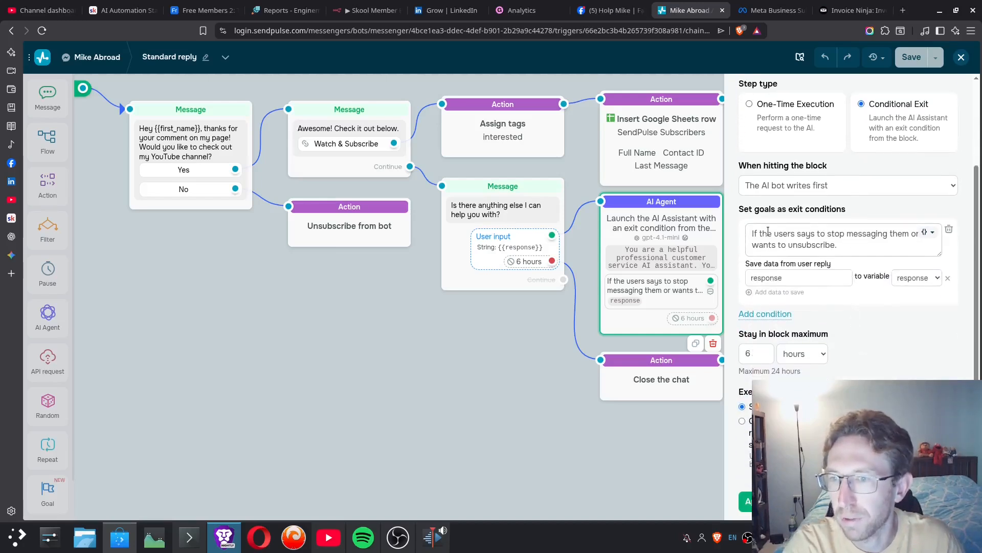
pyautogui.moveTo(754, 231); pyautogui.dragTo(836, 244)
pyautogui.click(854, 244)
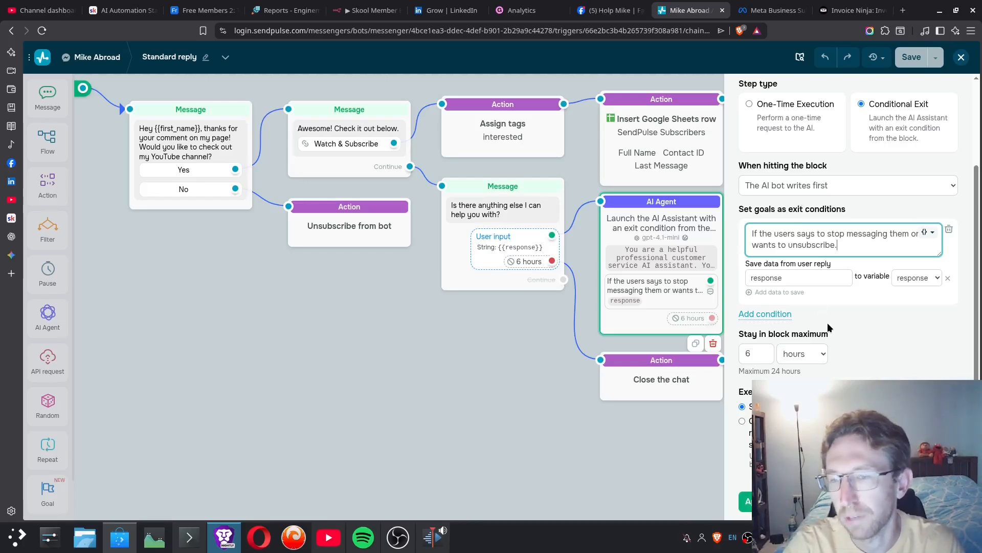
pyautogui.scroll(2, 870, 321)
pyautogui.scroll(1, 904, 321)
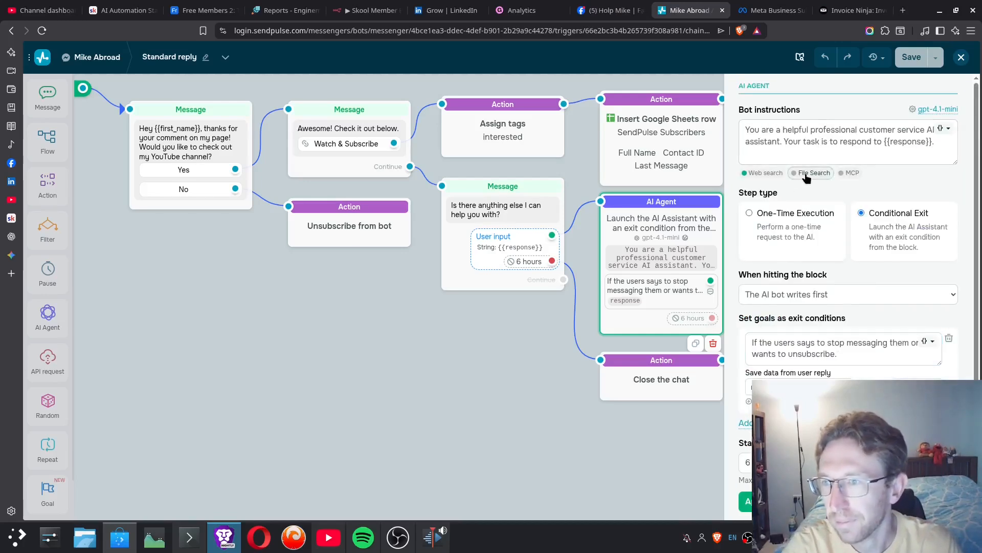
# - Open the AI Agent's settings, enable File Search to review the available file storage locations, and disable it again
pyautogui.click(810, 172)
pyautogui.scroll(-3, 444, 327)
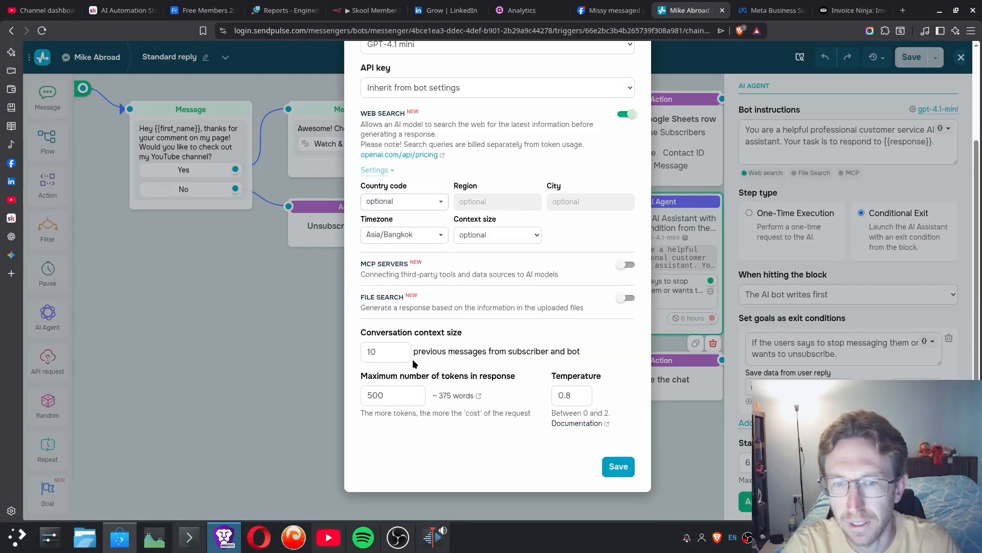
pyautogui.click(628, 299)
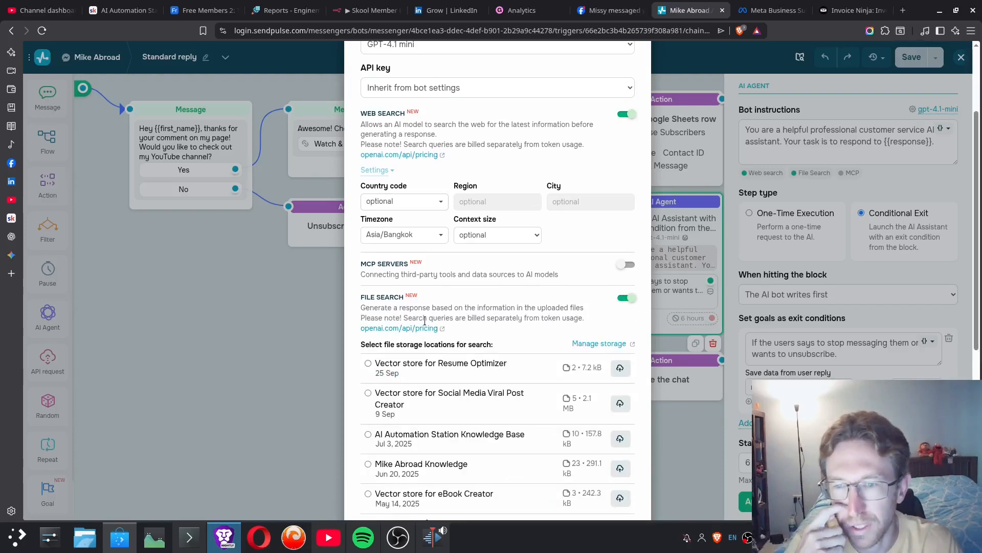
pyautogui.scroll(-3, 509, 391)
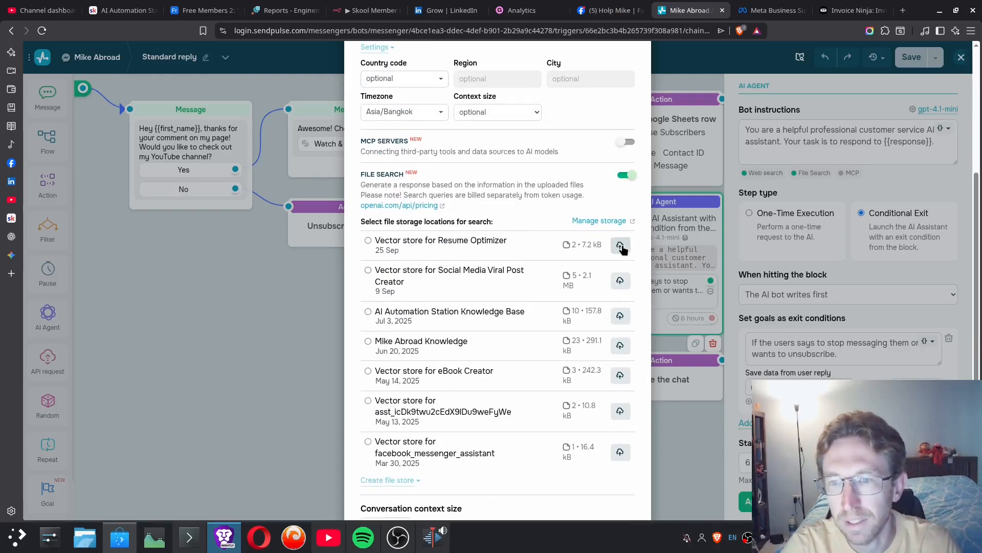
pyautogui.click(626, 175)
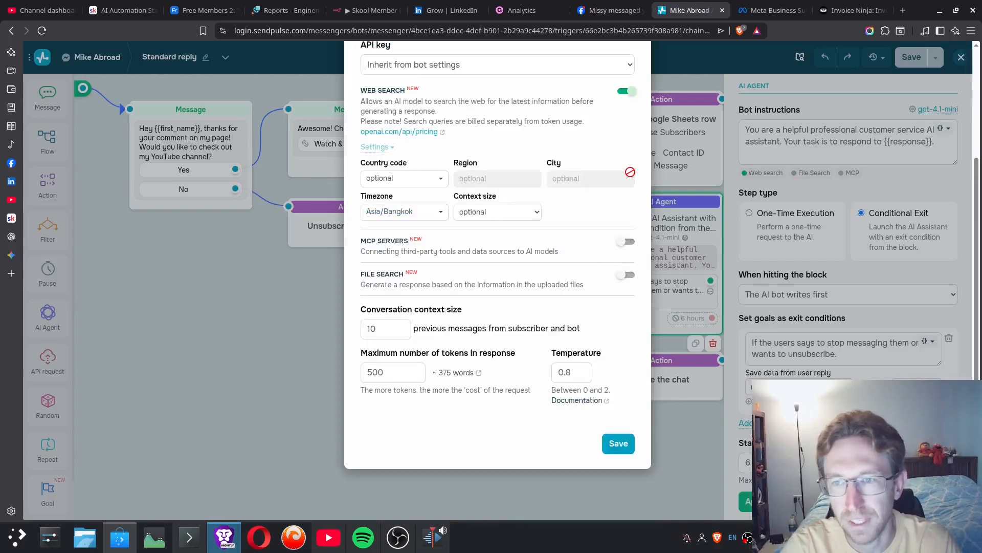
# - Enable MCP Servers in the AI Agent's settings, read its description and server selection options, and disable it again
pyautogui.click(625, 242)
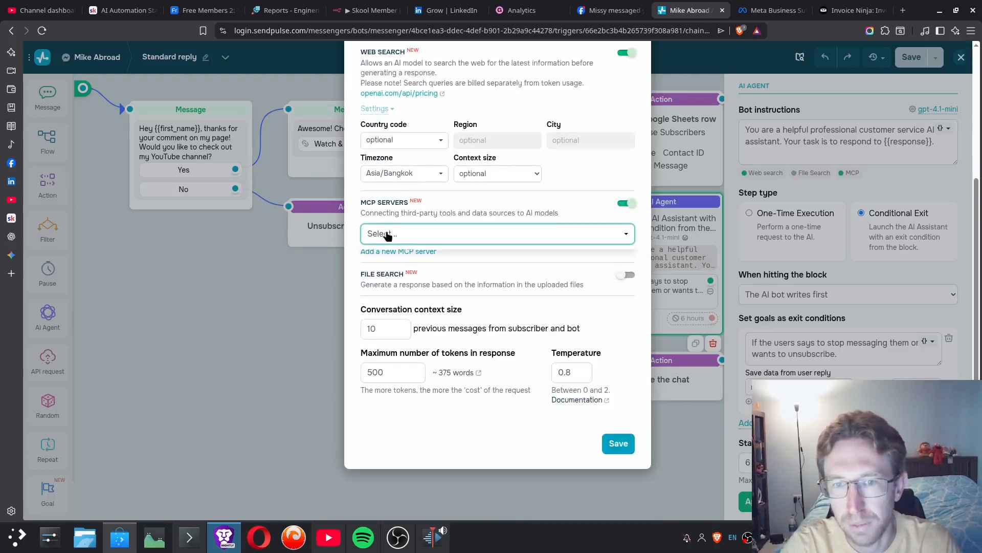
pyautogui.moveTo(379, 212); pyautogui.dragTo(548, 214)
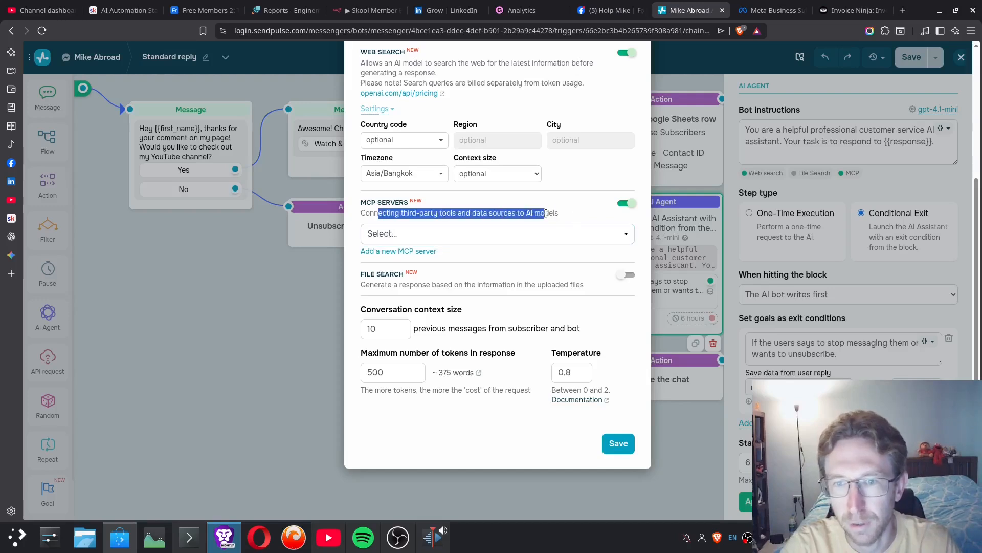
pyautogui.click(385, 213)
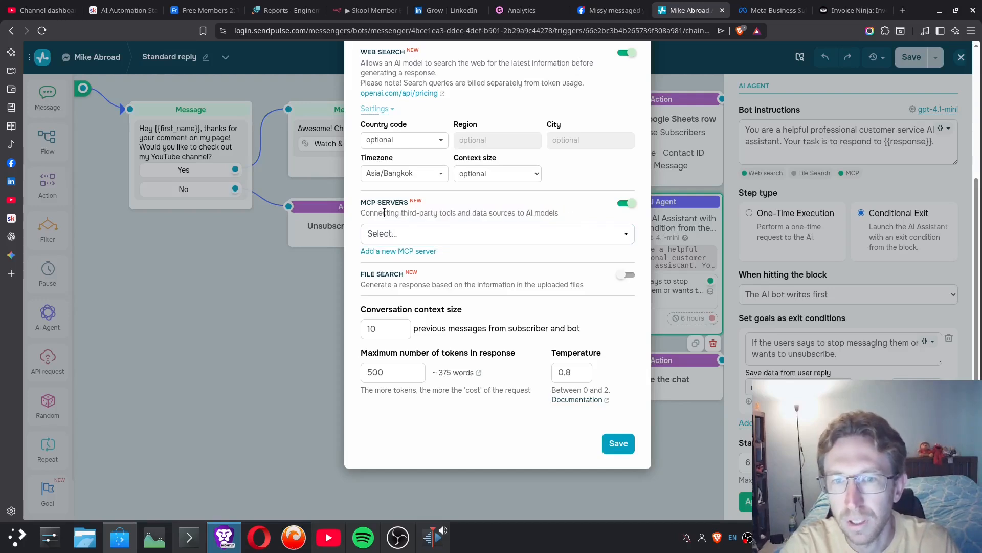
pyautogui.click(626, 202)
# - Review the AI Agent's web search, API key and temperature options, and save the settings dialog without changing them
pyautogui.scroll(3, 407, 196)
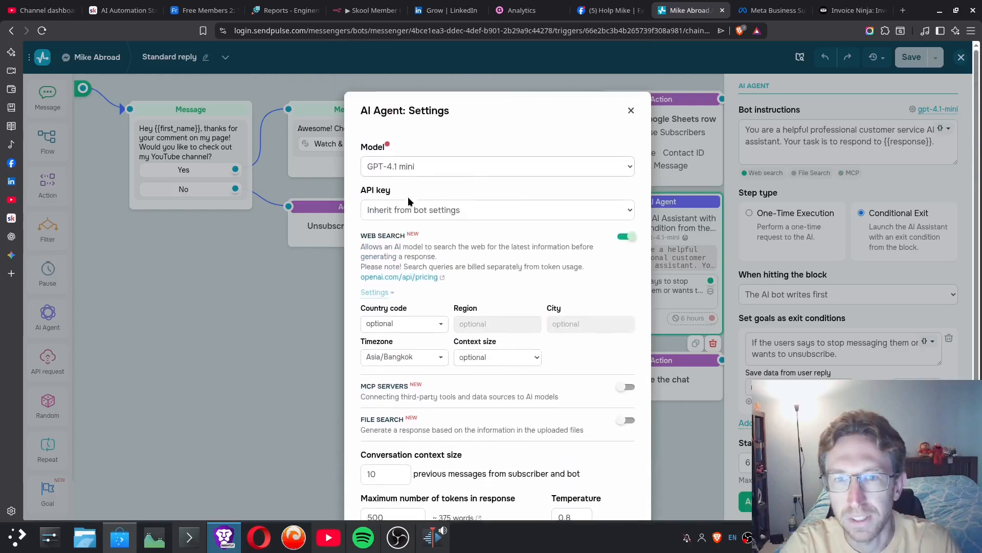
pyautogui.moveTo(384, 247); pyautogui.dragTo(478, 245)
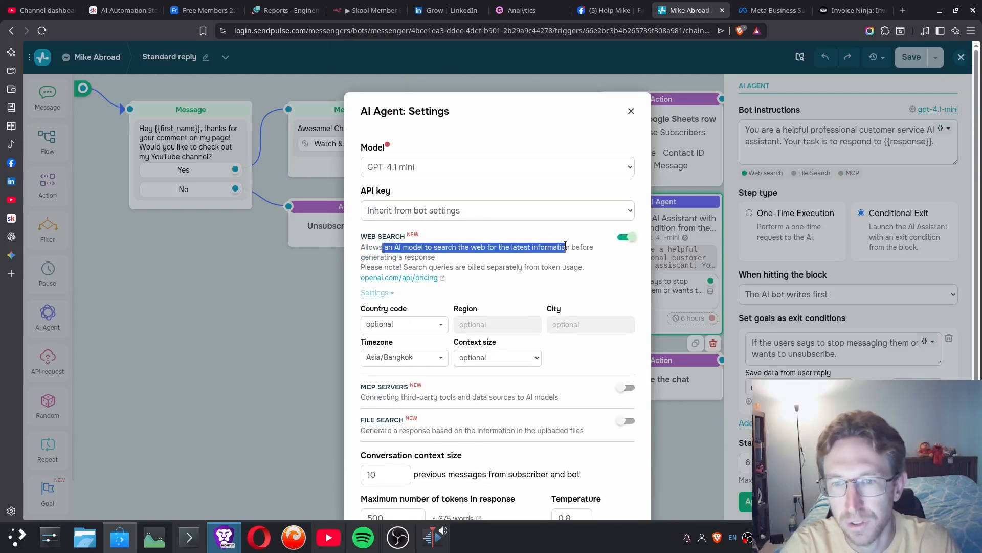
pyautogui.moveTo(566, 245); pyautogui.dragTo(577, 264)
pyautogui.click(576, 261)
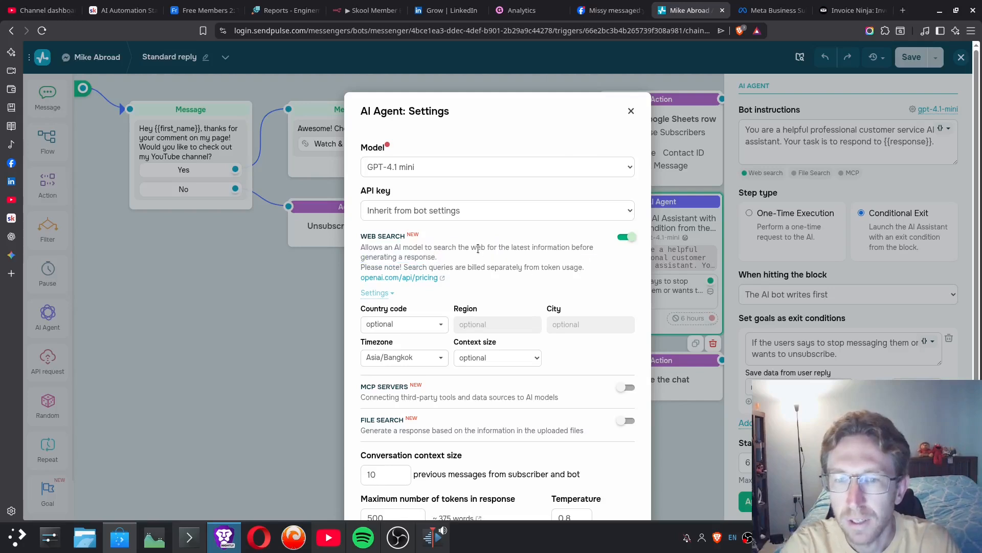
pyautogui.click(434, 210)
pyautogui.click(459, 193)
pyautogui.scroll(-3, 567, 313)
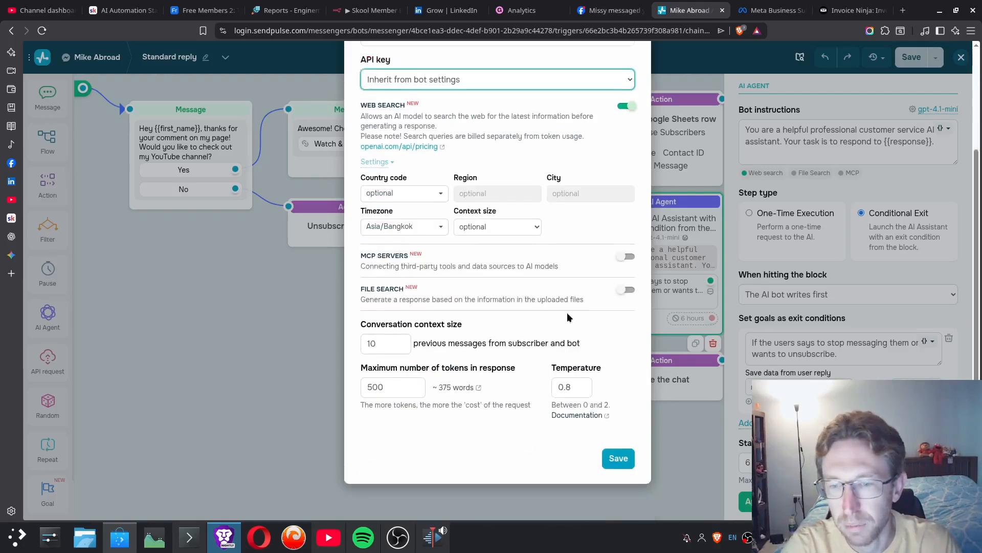
pyautogui.scroll(-1, 568, 315)
pyautogui.moveTo(559, 372); pyautogui.dragTo(576, 372)
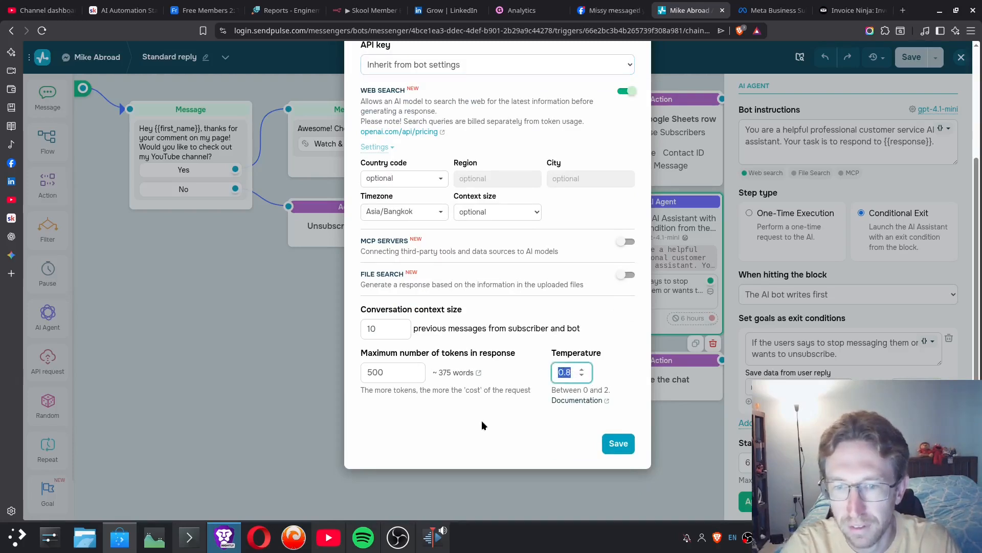
pyautogui.click(617, 444)
# - Close the AI Agent's editing options and connect its exit condition to the neighbouring Unsubscribe from bot action
pyautogui.scroll(-2, 856, 222)
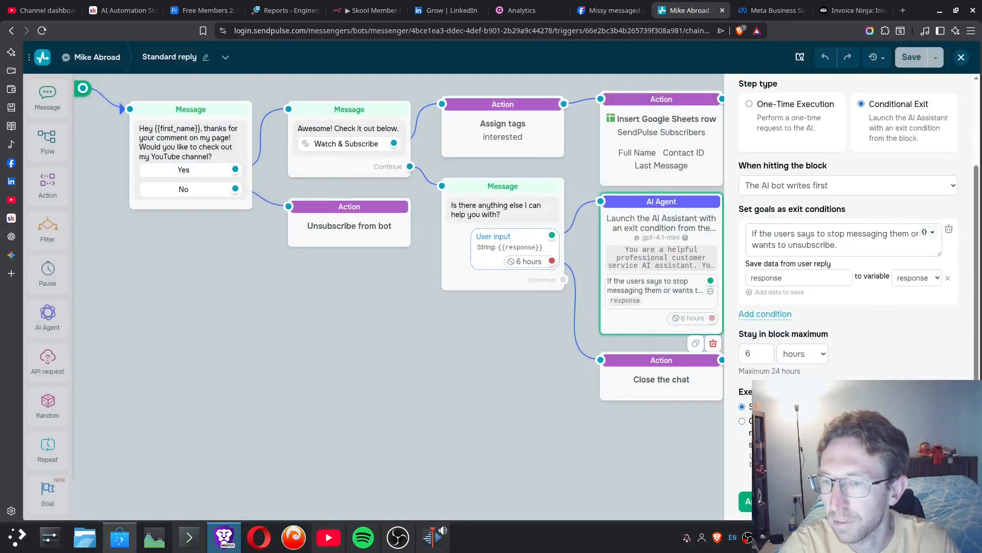
pyautogui.click(729, 193)
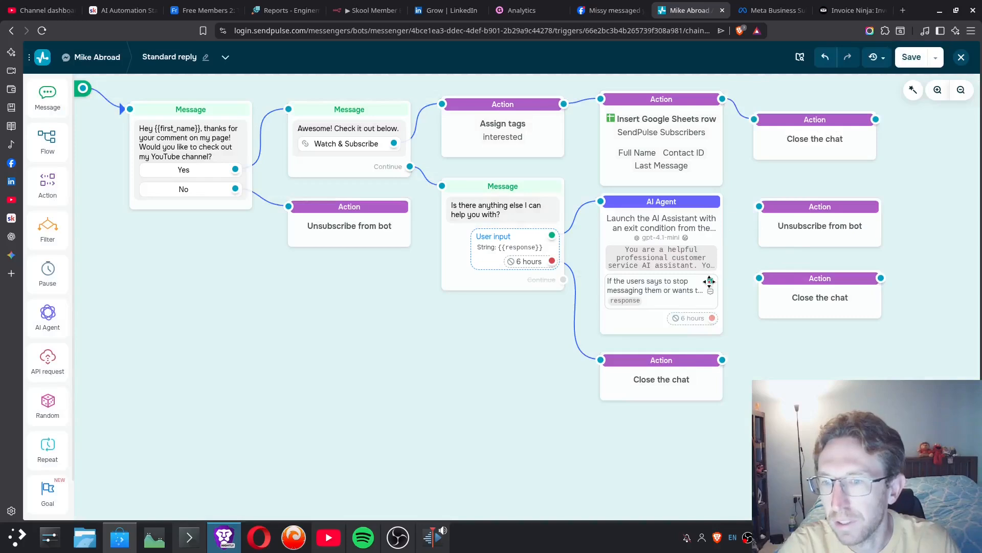
pyautogui.moveTo(711, 281); pyautogui.dragTo(788, 229)
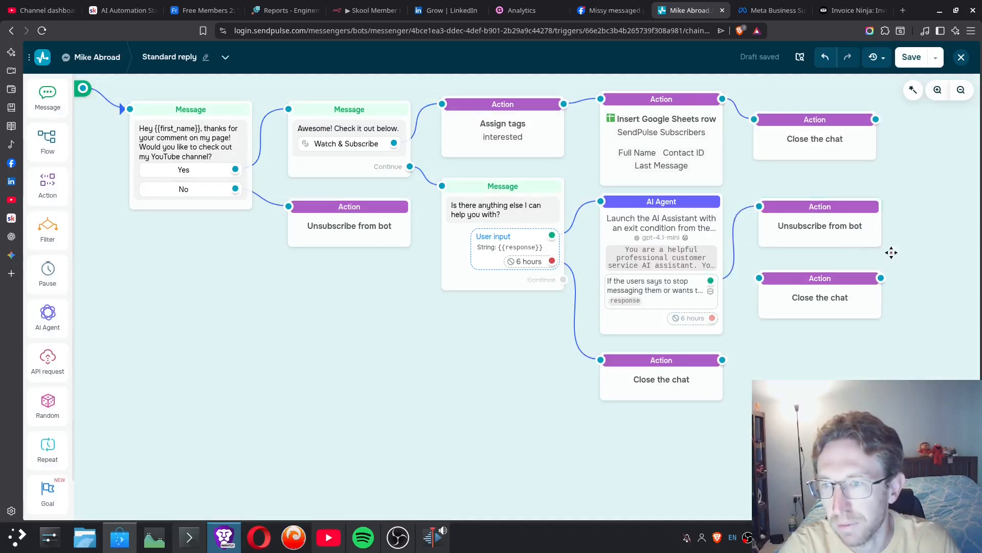
# - Connect the AI Agent's 6-hour timeout to the Close the chat action, and delete the stray Insert Google Sheets row action
pyautogui.click(840, 230)
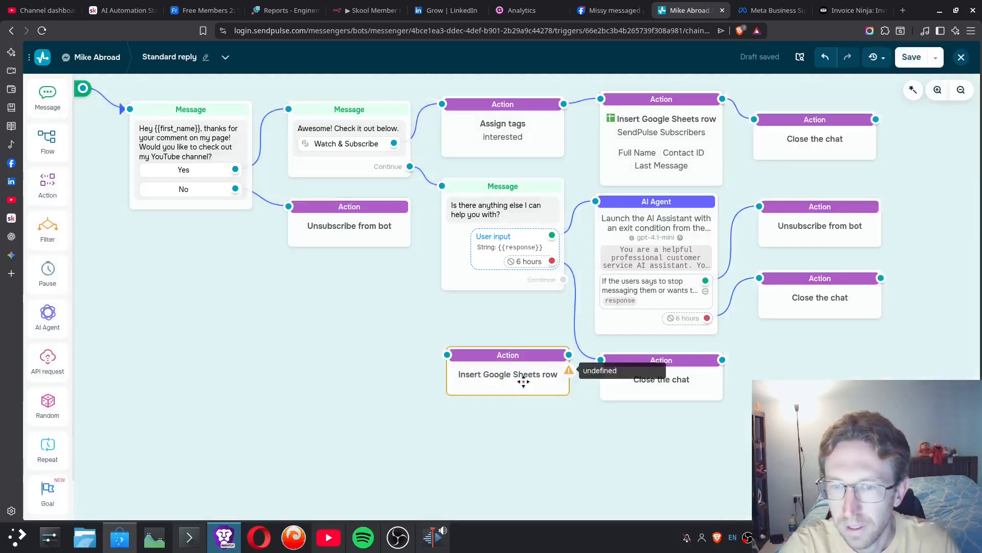
pyautogui.rightClick(522, 381)
pyautogui.click(468, 376)
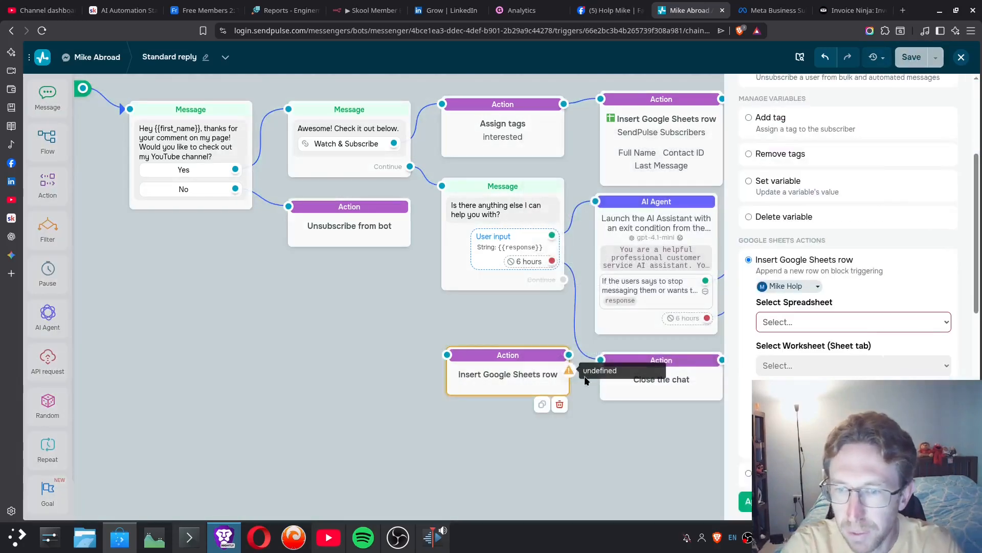
pyautogui.click(560, 405)
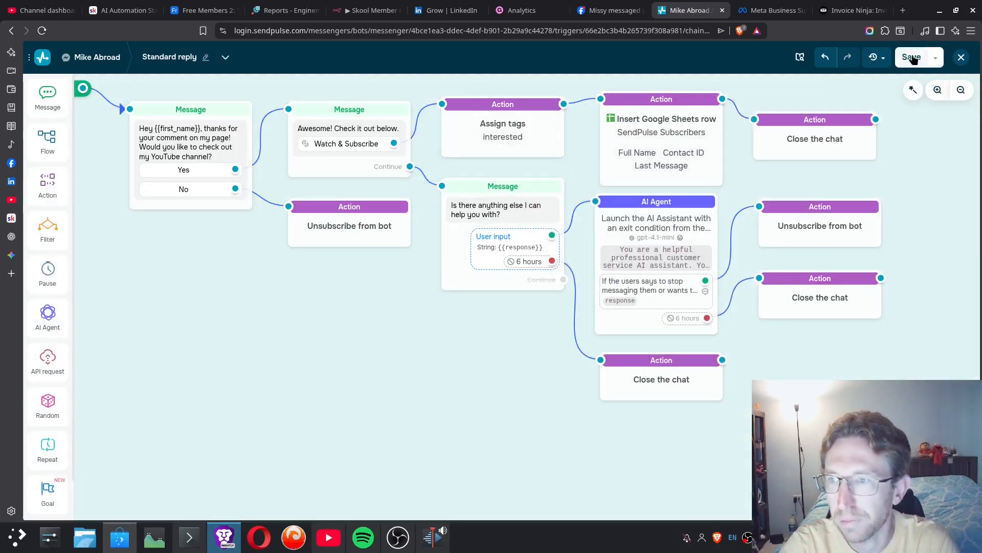
# - Save the Standard reply flow and open the chatbot Conversations inbox
pyautogui.click(912, 57)
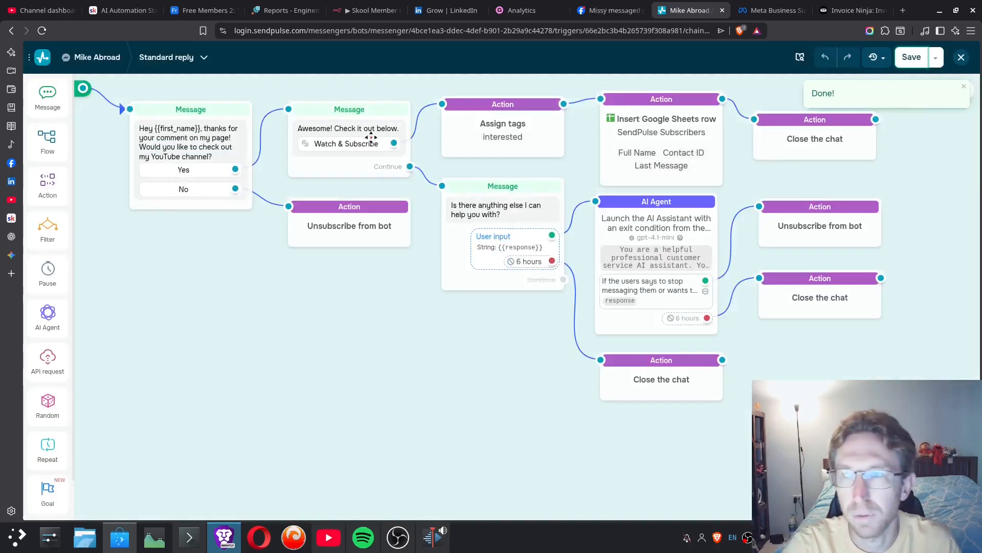
pyautogui.moveTo(225, 265); pyautogui.dragTo(316, 271)
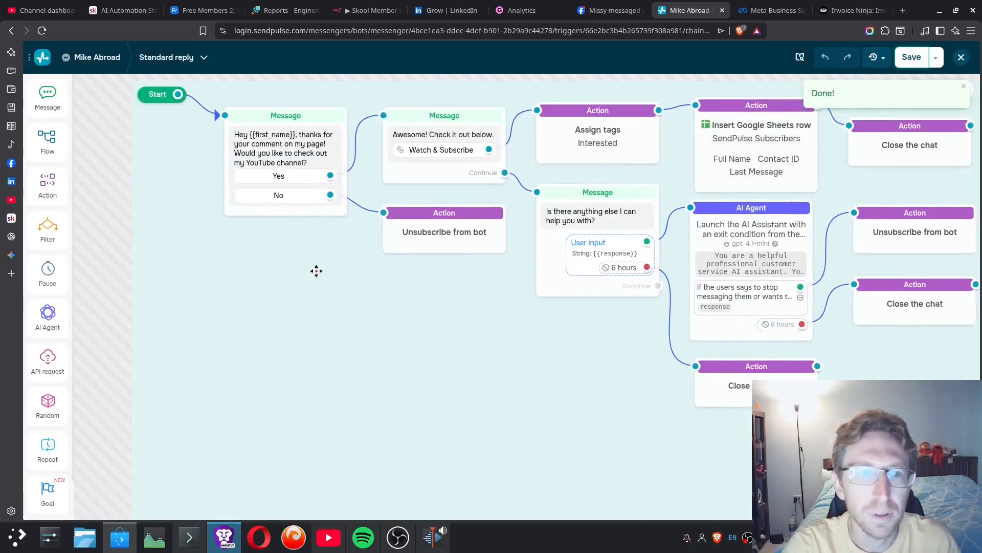
pyautogui.click(42, 57)
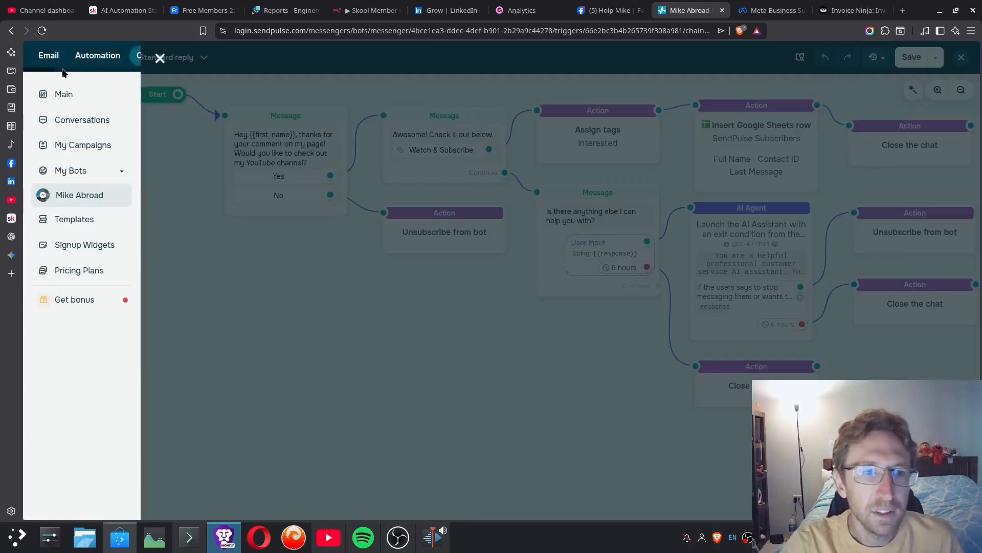
pyautogui.click(61, 121)
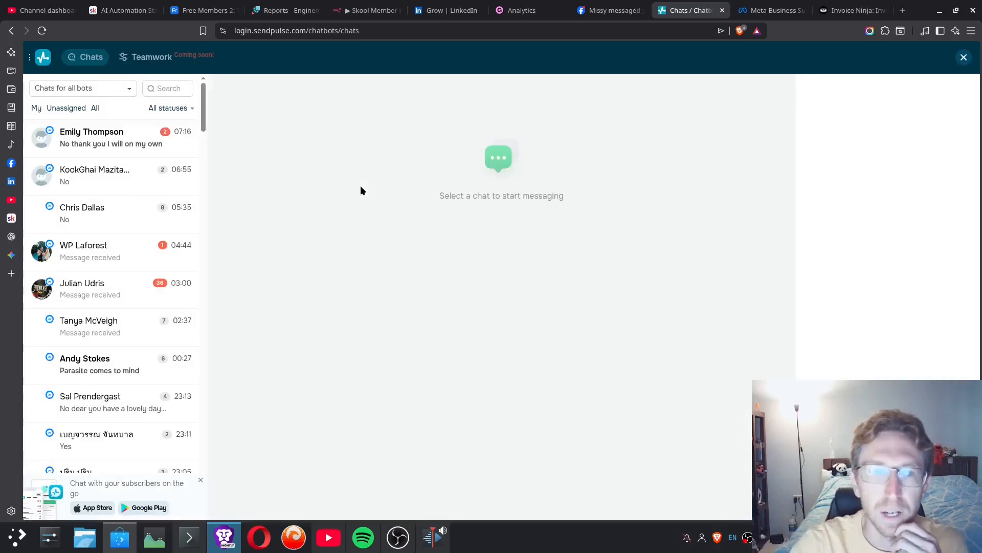
# - Open the most recent subscriber conversation and send a brief manual reply starting with "Ok"
pyautogui.click(104, 143)
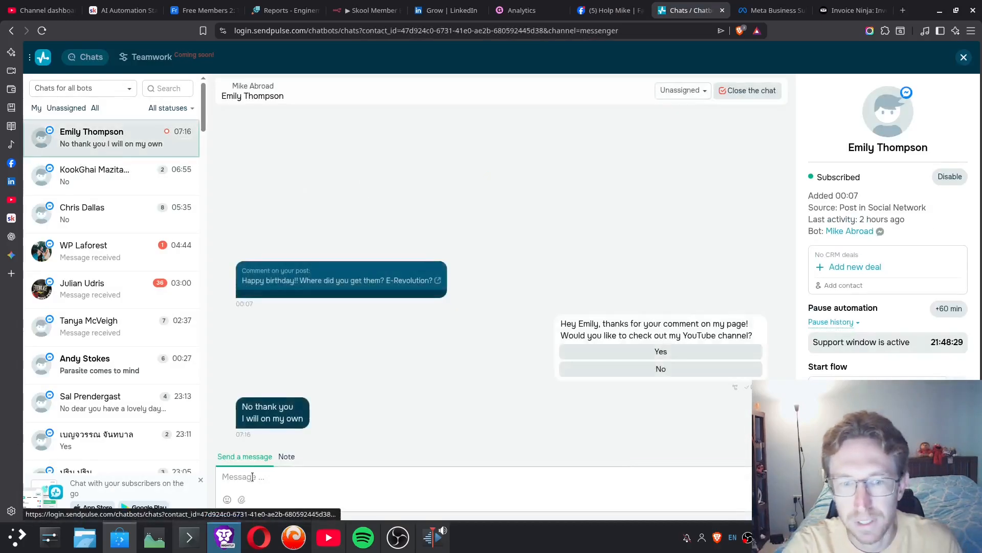
pyautogui.write('Okay')
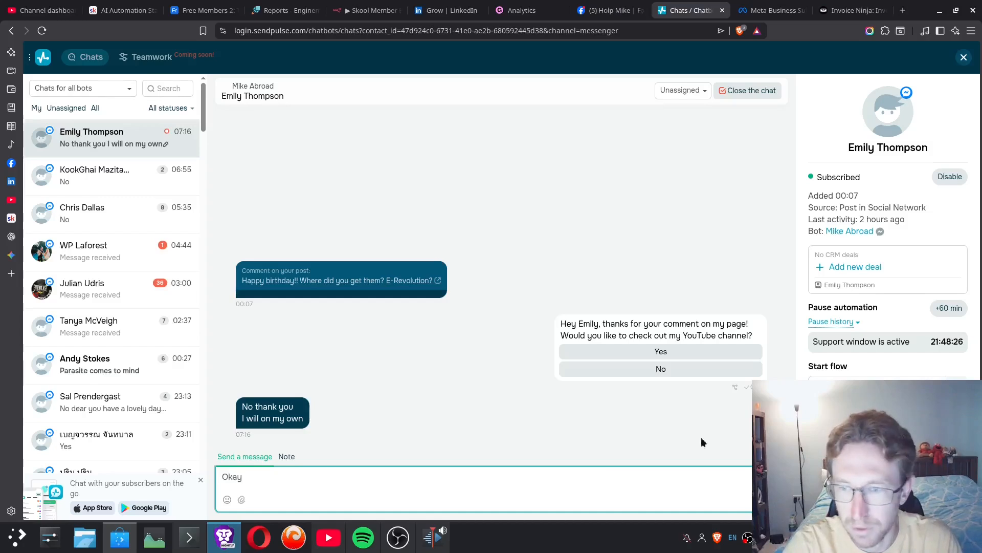
pyautogui.press('Return')
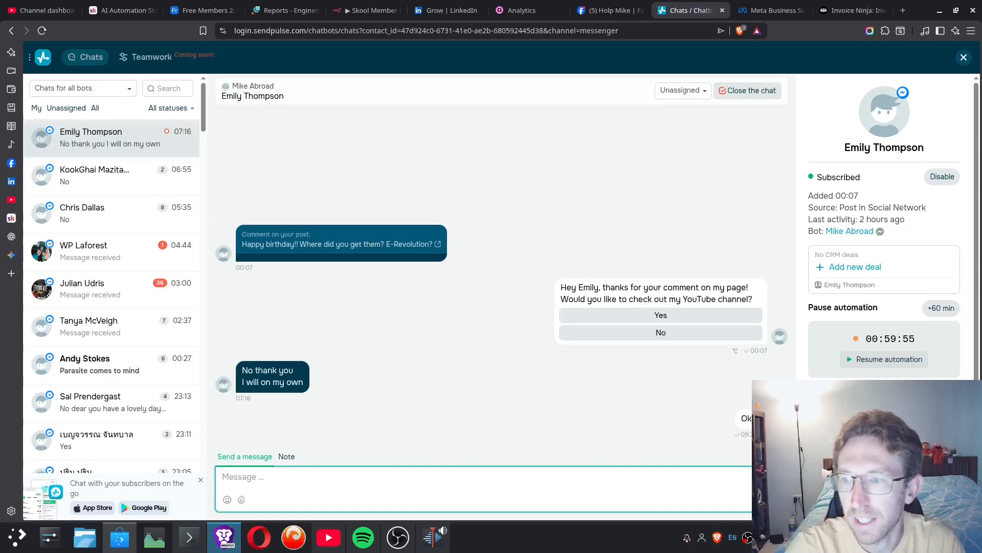
# - Examine the subscriber's automation pause timer, then disable the subscription and enable it again
pyautogui.moveTo(863, 344); pyautogui.dragTo(922, 334)
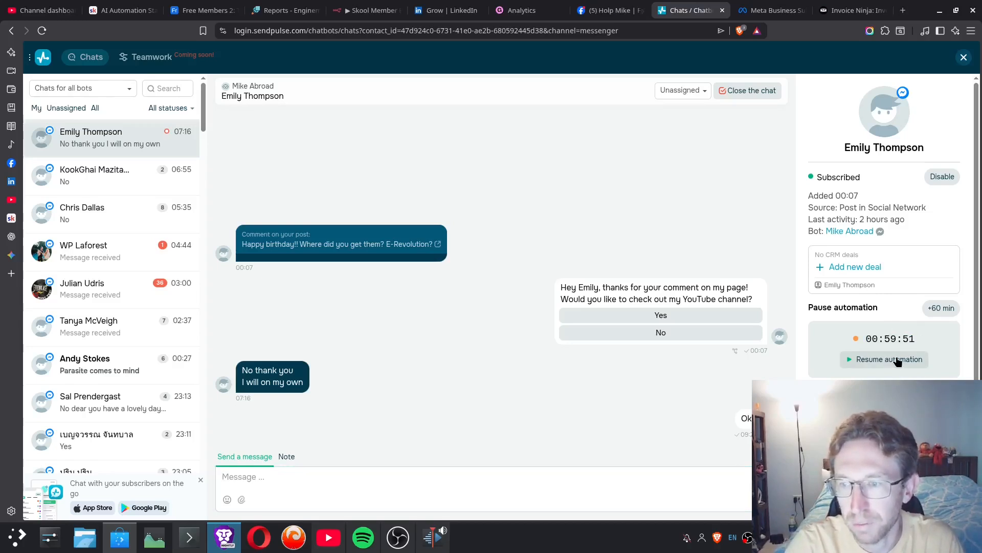
pyautogui.click(943, 178)
pyautogui.click(943, 177)
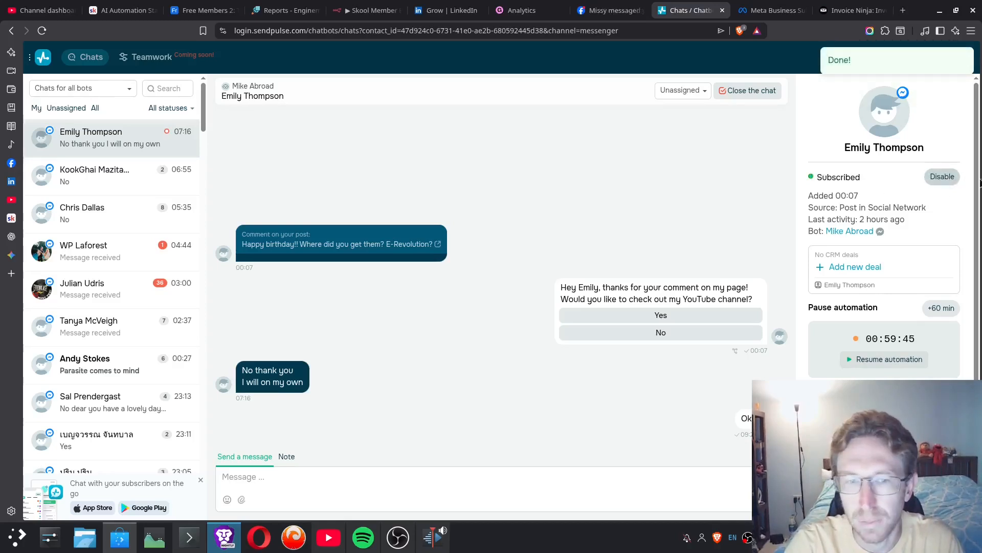
# - Open the second subscriber's unsubscribed conversation, then switch to Meta Business Suite and look through the matching inbox messages
pyautogui.click(105, 178)
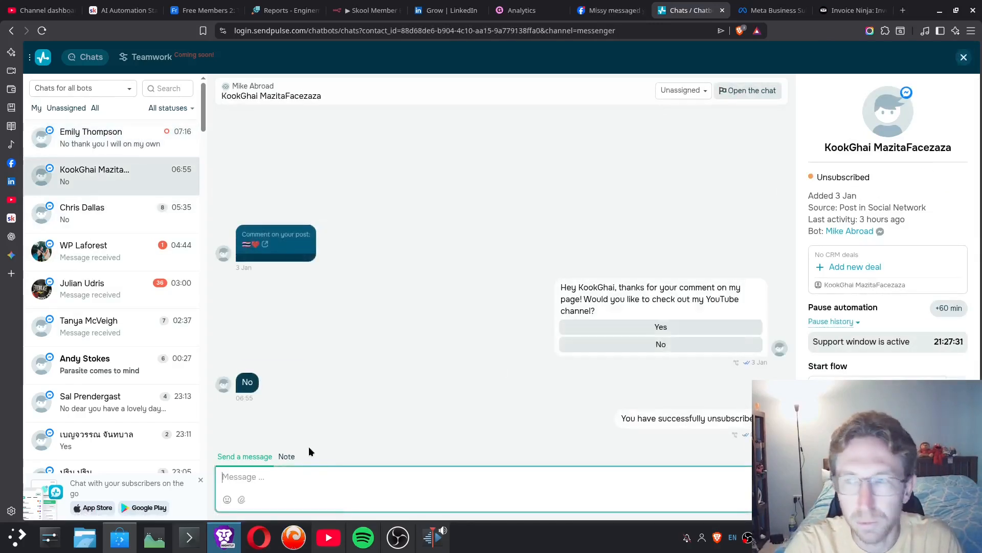
pyautogui.click(770, 10)
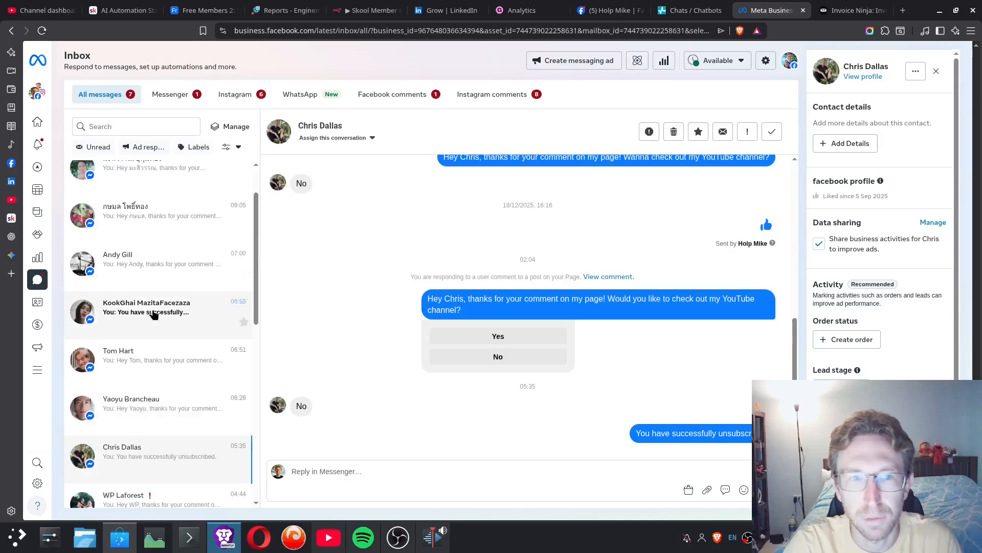
pyautogui.scroll(-3, 186, 373)
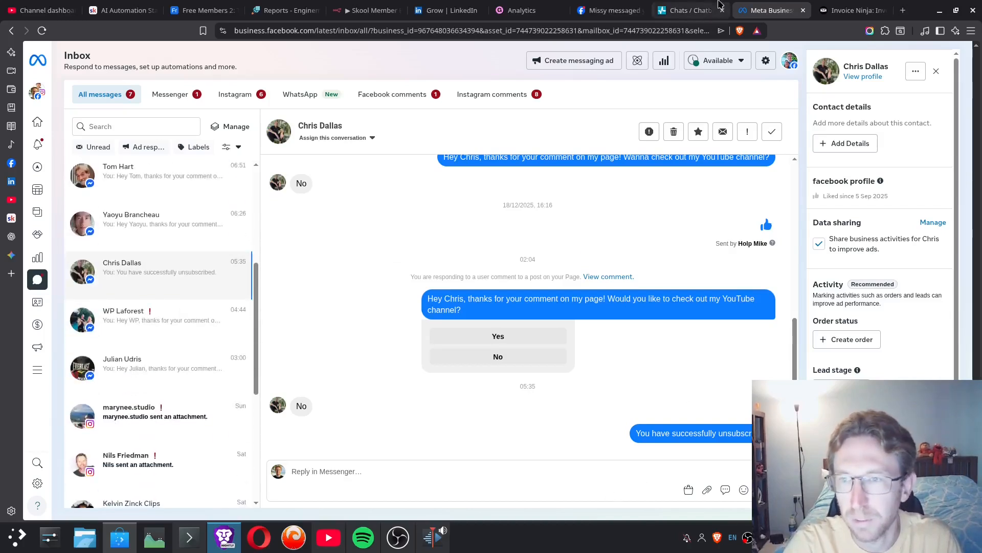
# - Switch back to SendPulse and open the main Messenger Chatbots overview page
pyautogui.click(718, 5)
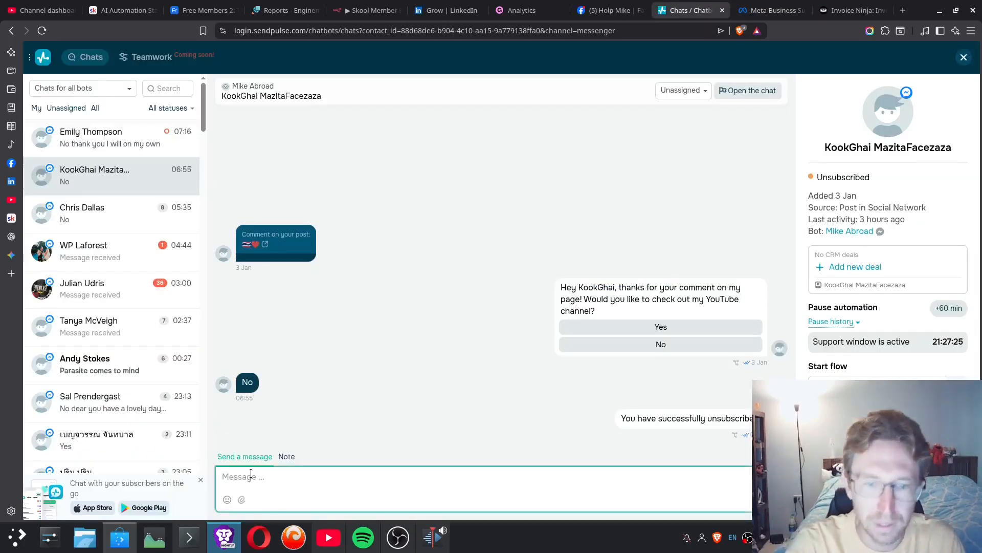
pyautogui.click(31, 59)
pyautogui.click(92, 66)
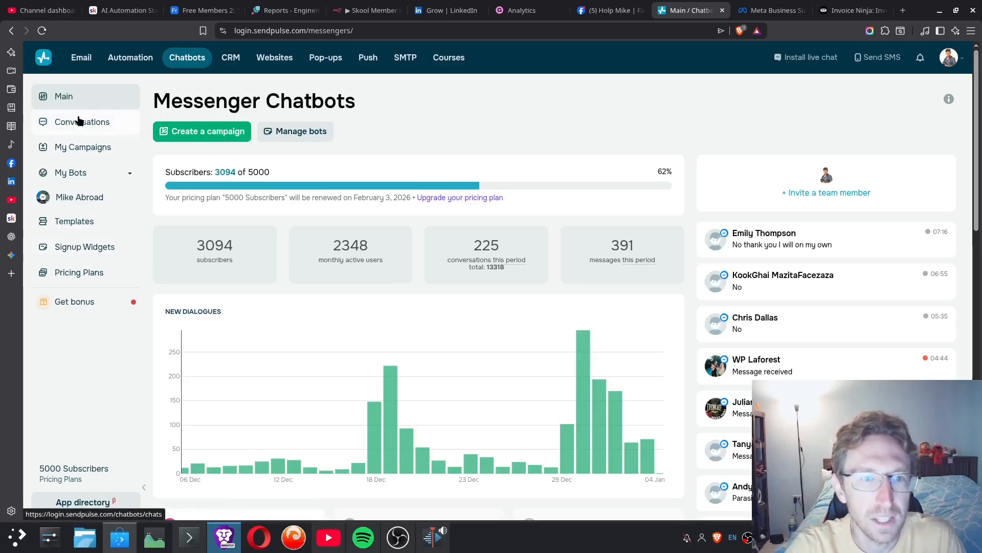
# - Open bot management and start connecting a WhatsApp channel
pyautogui.click(296, 131)
pyautogui.scroll(-3, 171, 345)
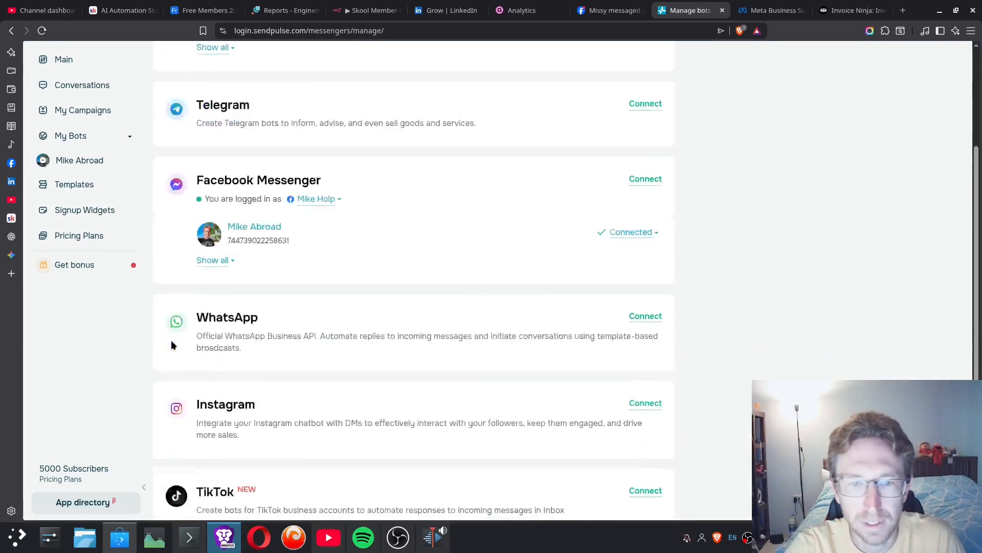
pyautogui.scroll(-3, 172, 345)
pyautogui.click(646, 167)
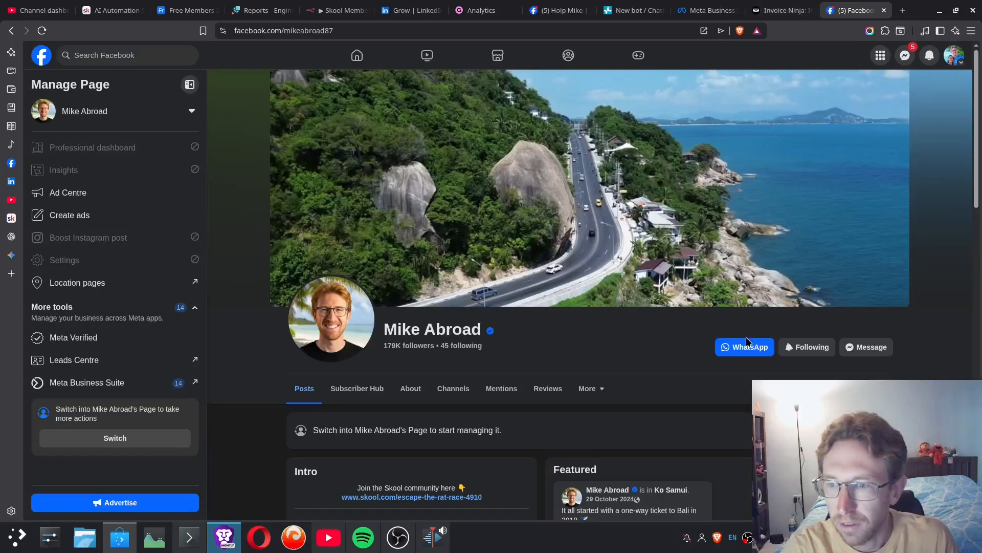
# - Switch to the business's Facebook page, open its WhatsApp chat link, and close the chat page
pyautogui.click(746, 345)
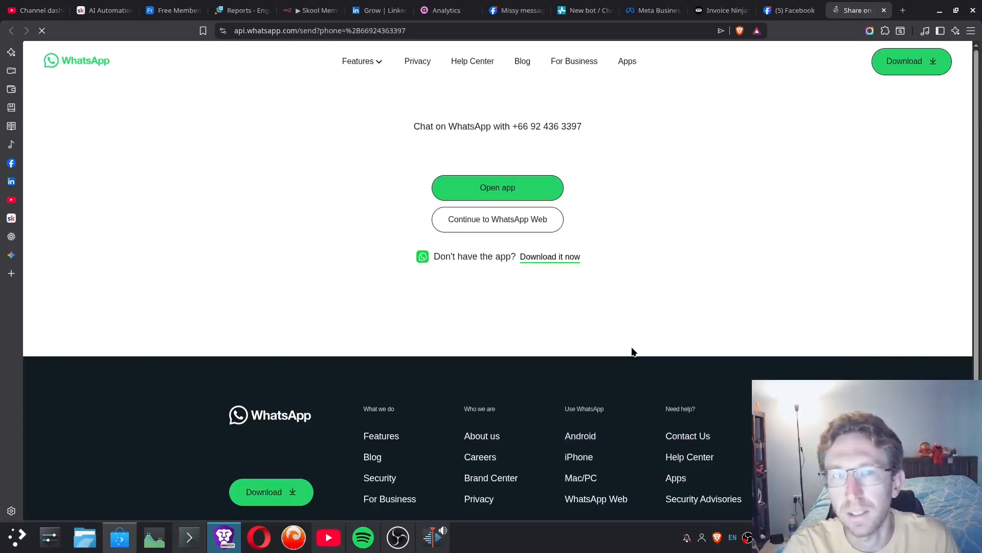
pyautogui.click(546, 141)
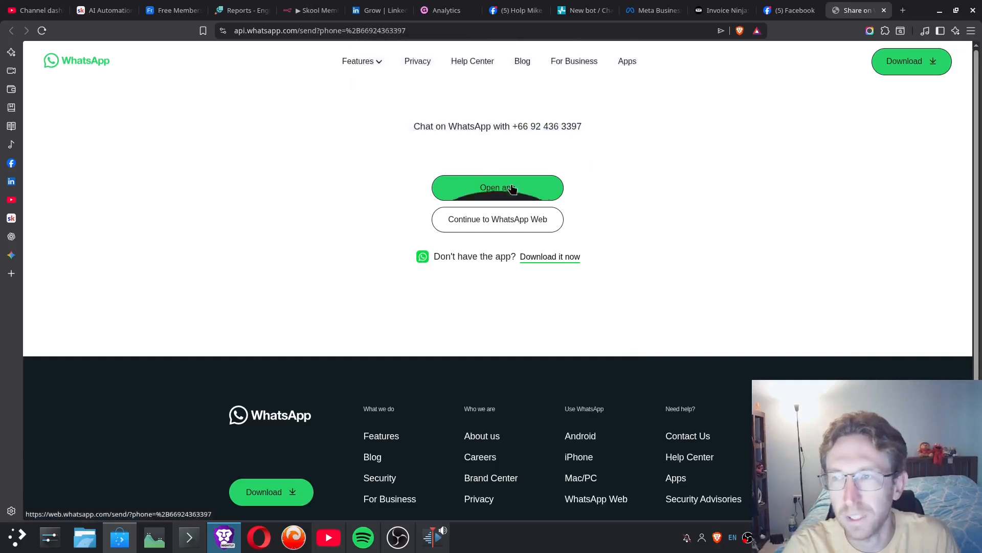
pyautogui.click(886, 10)
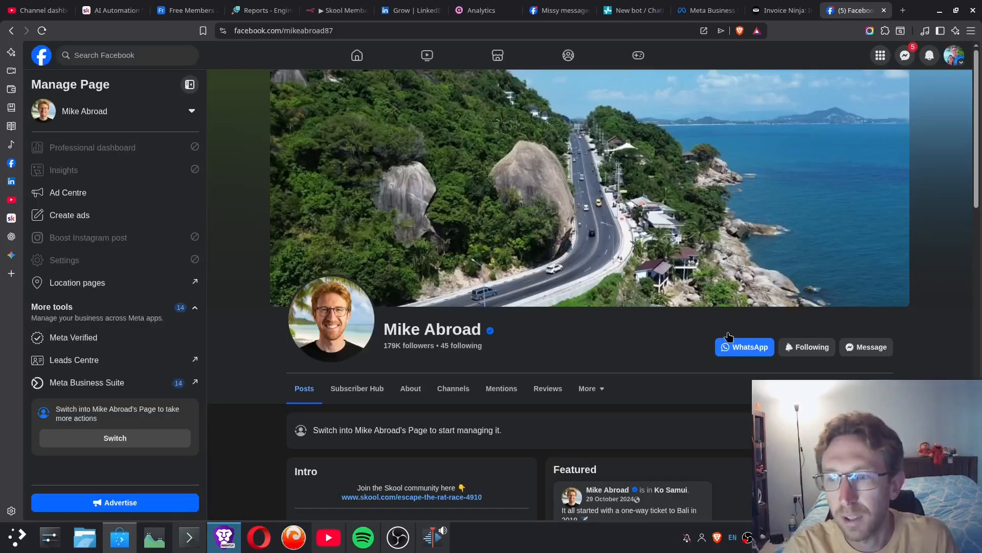
# - Return to SendPulse, agree to the WhatsApp chatbot terms, and start the connection through Facebook
pyautogui.click(633, 10)
pyautogui.scroll(-1, 365, 448)
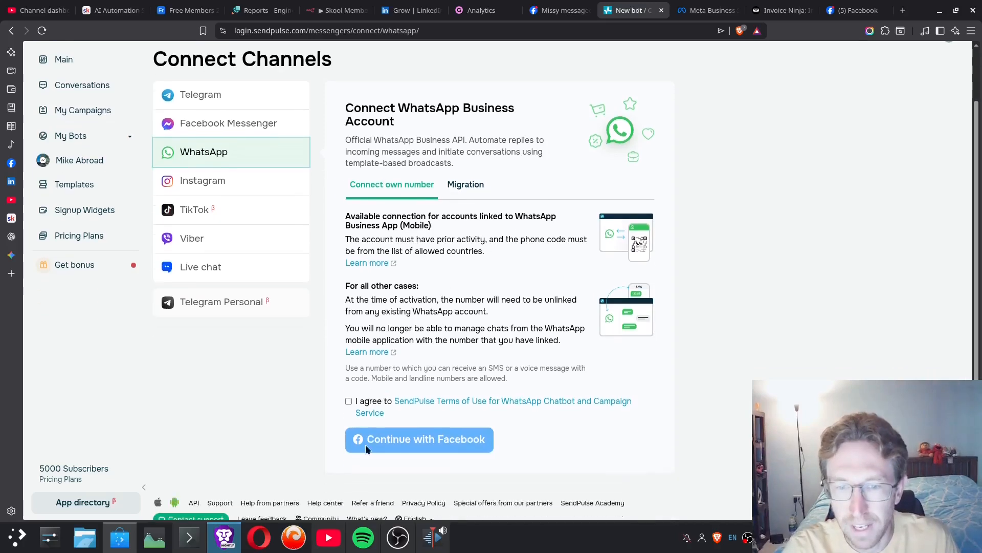
pyautogui.click(349, 400)
pyautogui.click(442, 438)
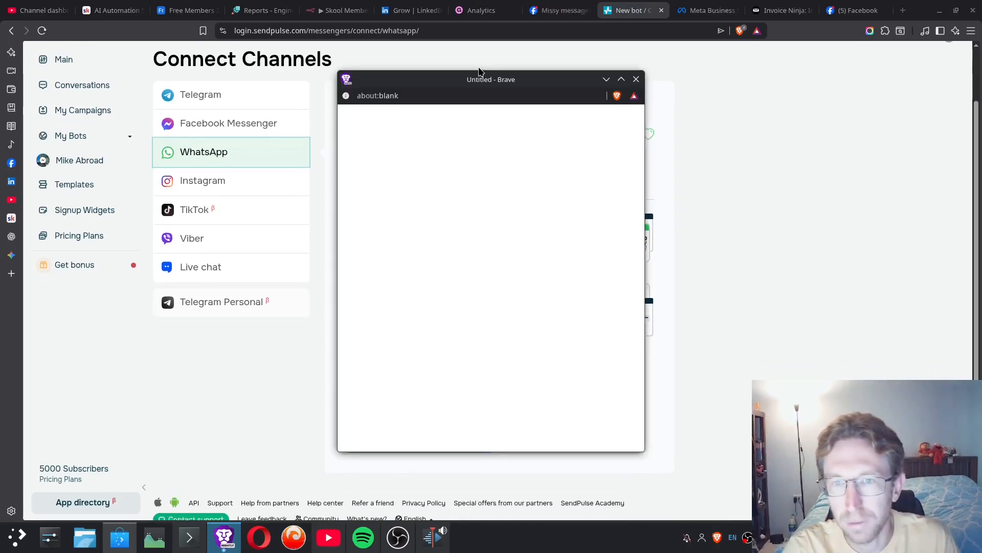
pyautogui.moveTo(480, 71); pyautogui.dragTo(762, 81)
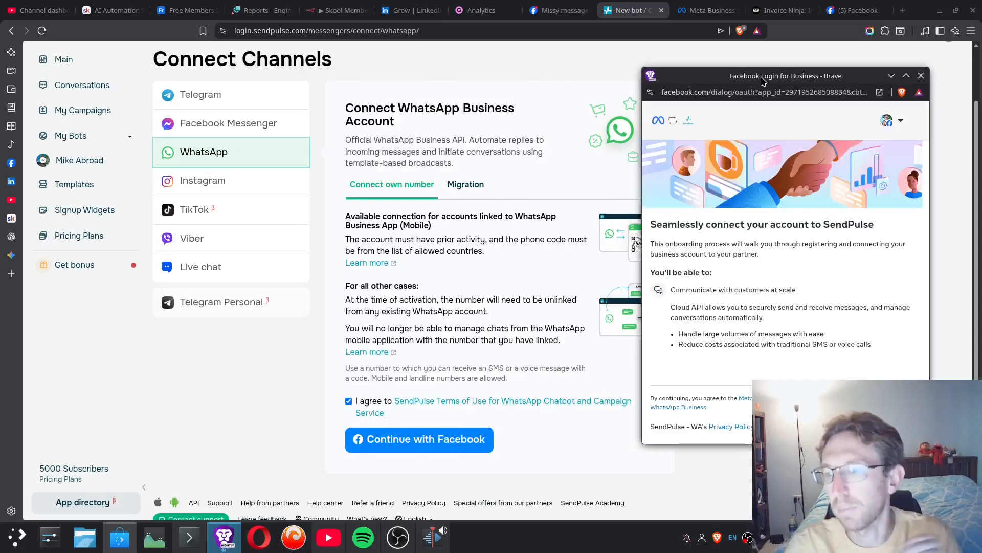
# - Continue the Facebook onboarding and go through the selection of business assets to share with SendPulse - WA
pyautogui.click(893, 426)
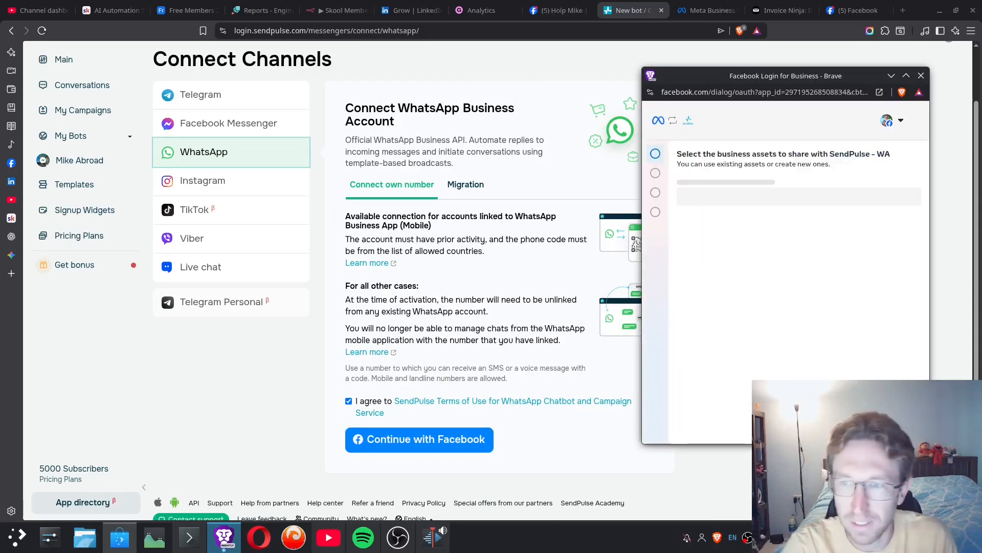
pyautogui.click(734, 202)
pyautogui.click(741, 312)
pyautogui.click(735, 238)
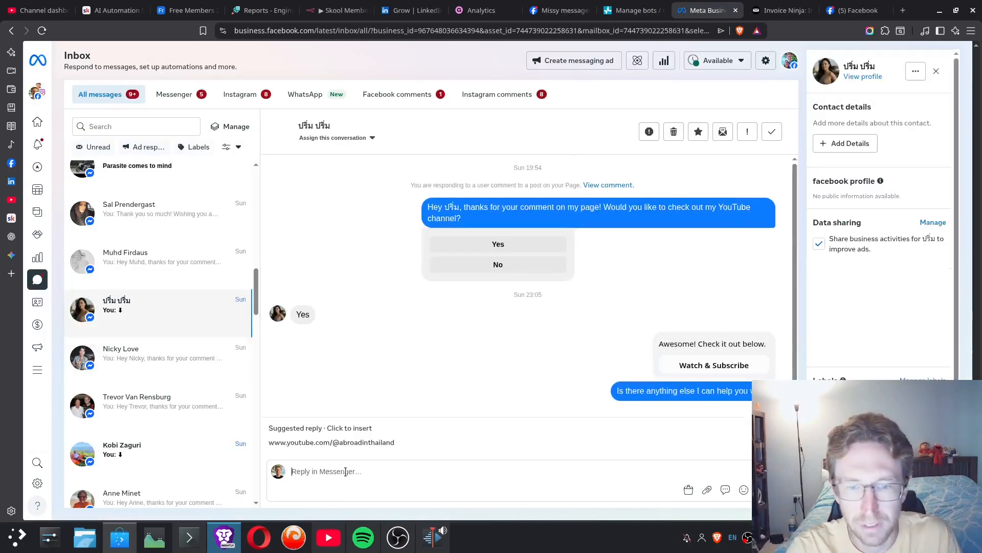
pyautogui.click(347, 471)
pyautogui.write('www.youtube.com/@abroadinthailand')
pyautogui.press('Return')
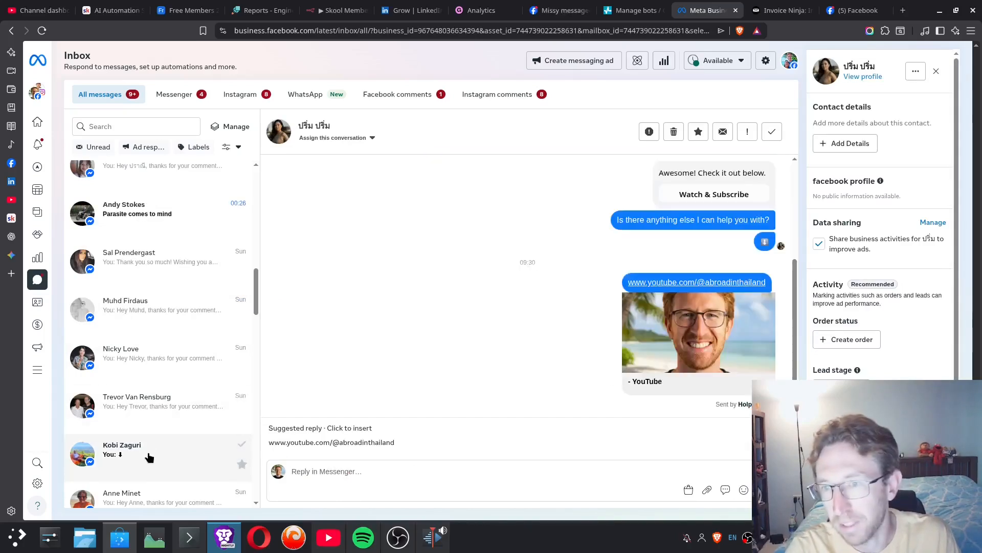
# - Examine the automated "Awesome! Check it out below." message and its follow-up in this conversation and another subscriber's
pyautogui.scroll(2, 665, 215)
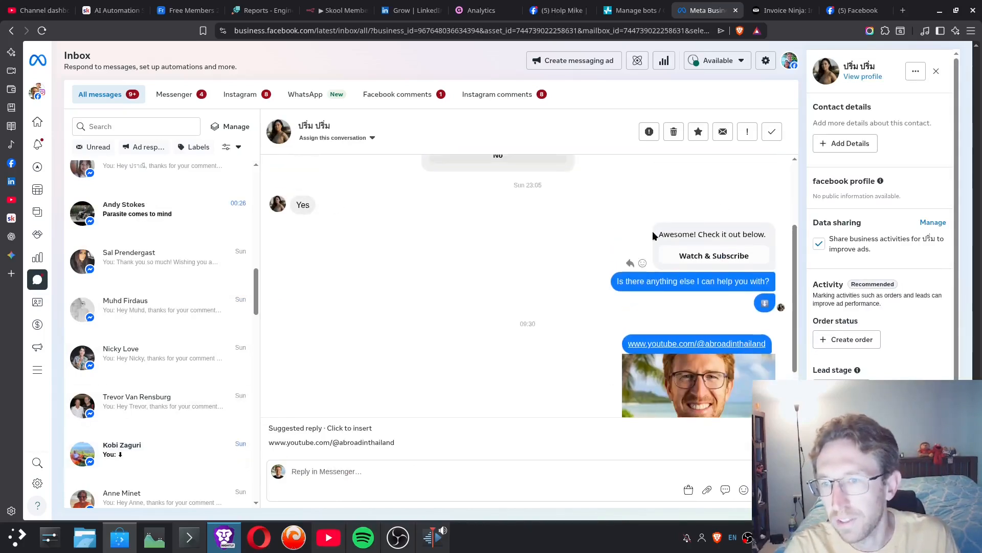
pyautogui.moveTo(653, 236); pyautogui.dragTo(763, 237)
pyautogui.click(725, 260)
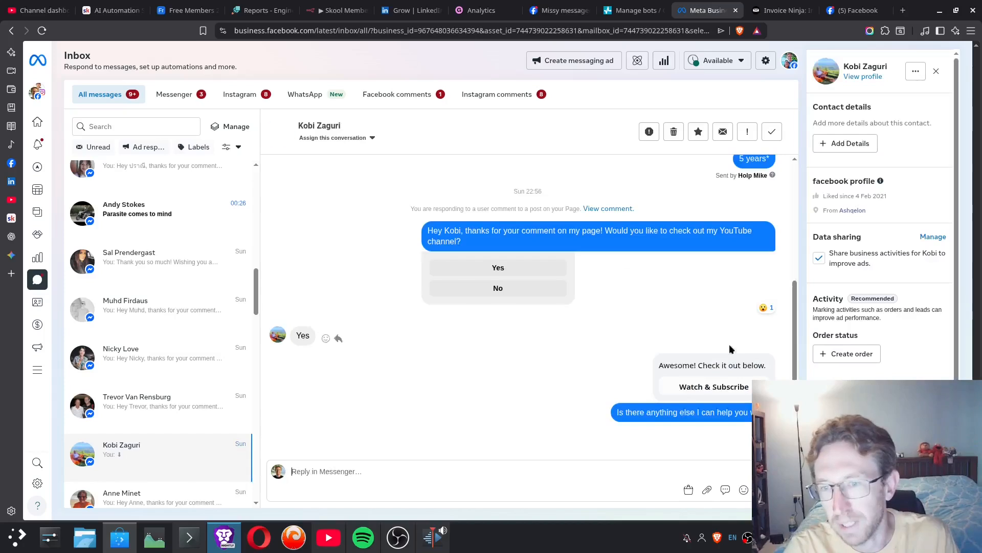
pyautogui.moveTo(660, 366); pyautogui.dragTo(770, 364)
pyautogui.click(705, 372)
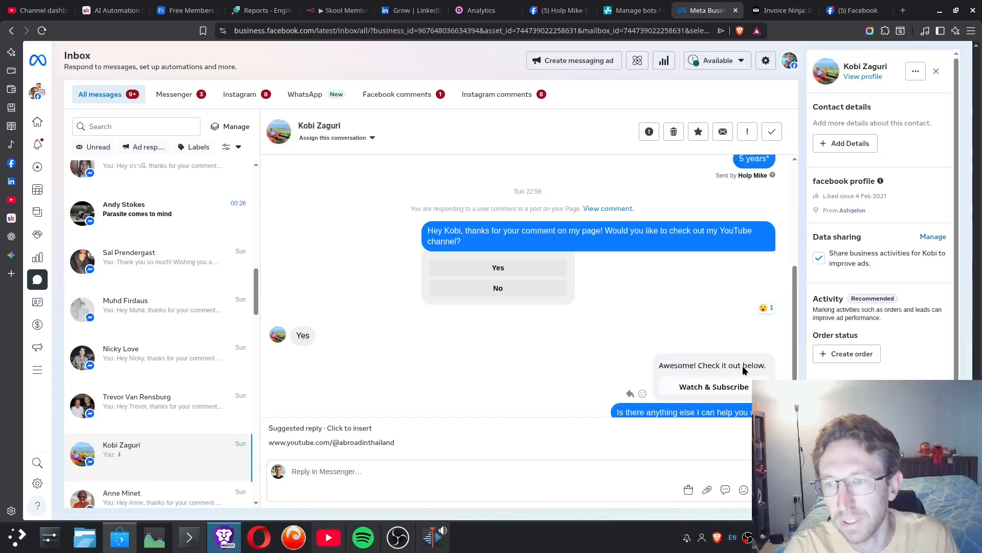
pyautogui.scroll(-1, 748, 366)
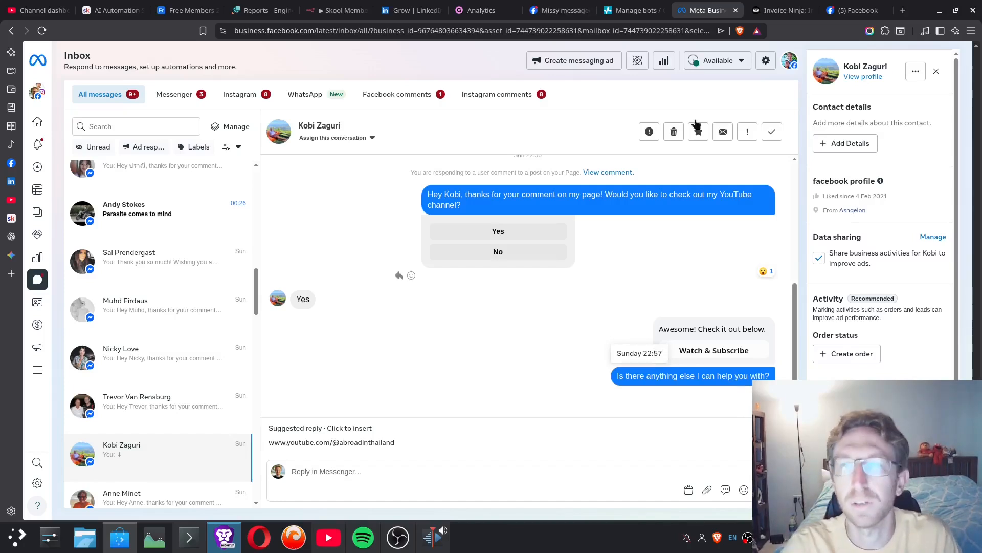
# - Switch back to SendPulse and open the connected Messenger bot's Standard reply trigger for post comments
pyautogui.click(638, 5)
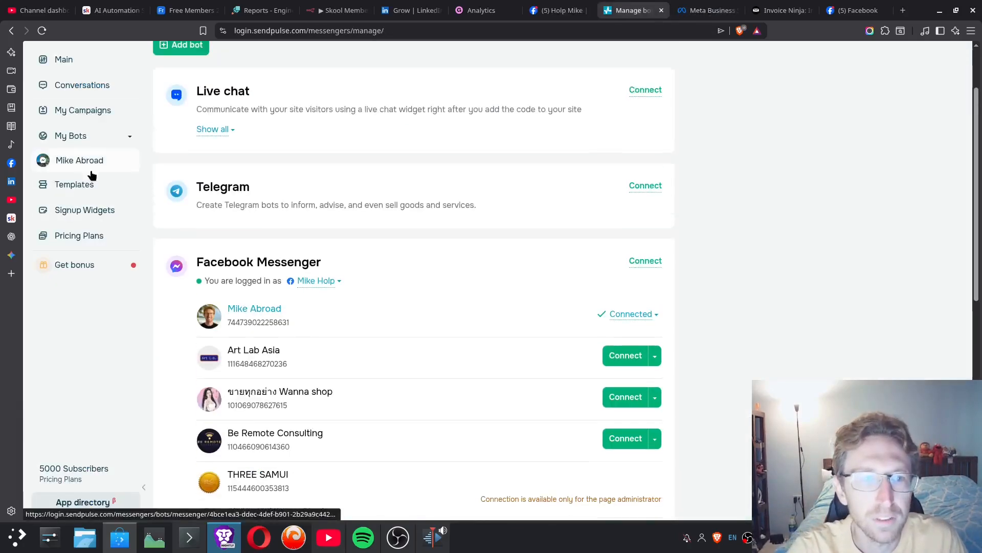
pyautogui.click(79, 160)
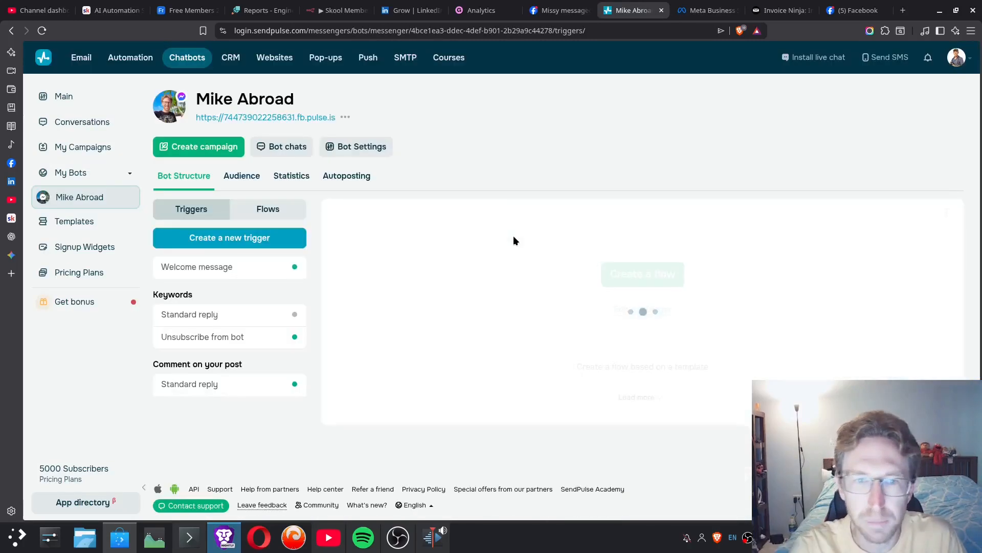
pyautogui.click(215, 385)
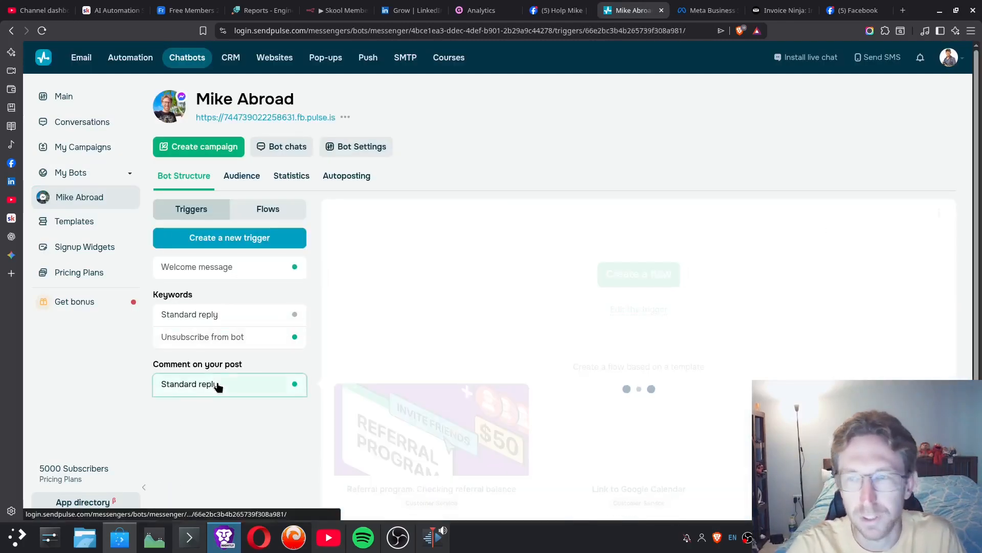